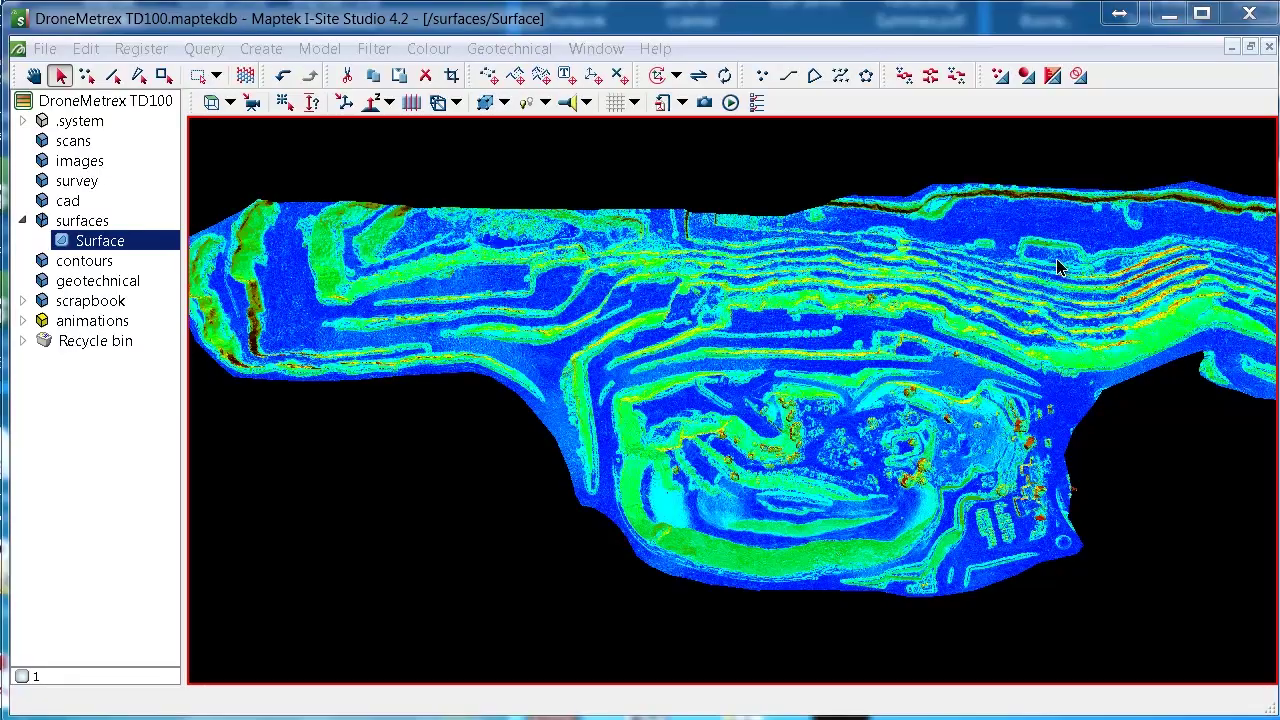
# Start positioning the image 0.08m photo.jpg using the two points method.
pyautogui.moveTo(1129, 419); pyautogui.dragTo(749, 353, button='right')
pyautogui.moveTo(752, 355); pyautogui.dragTo(689, 437, button='middle')
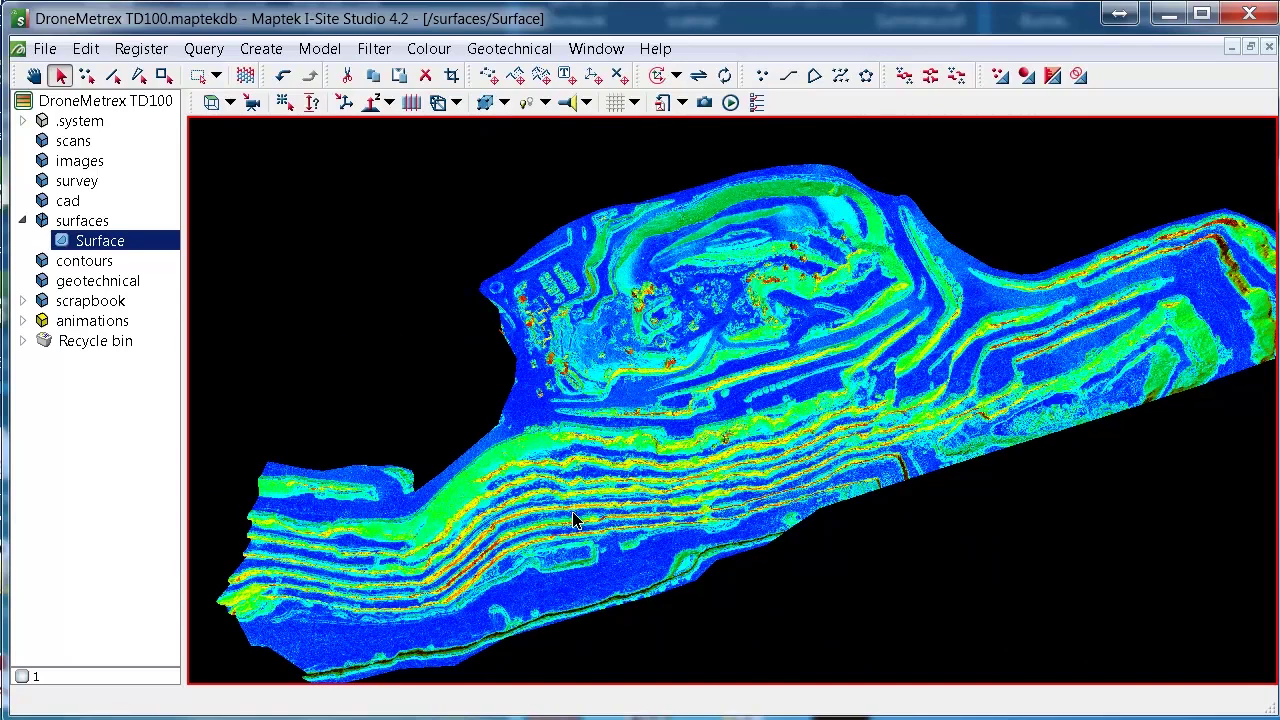
pyautogui.moveTo(745, 333); pyautogui.dragTo(737, 537, button='middle')
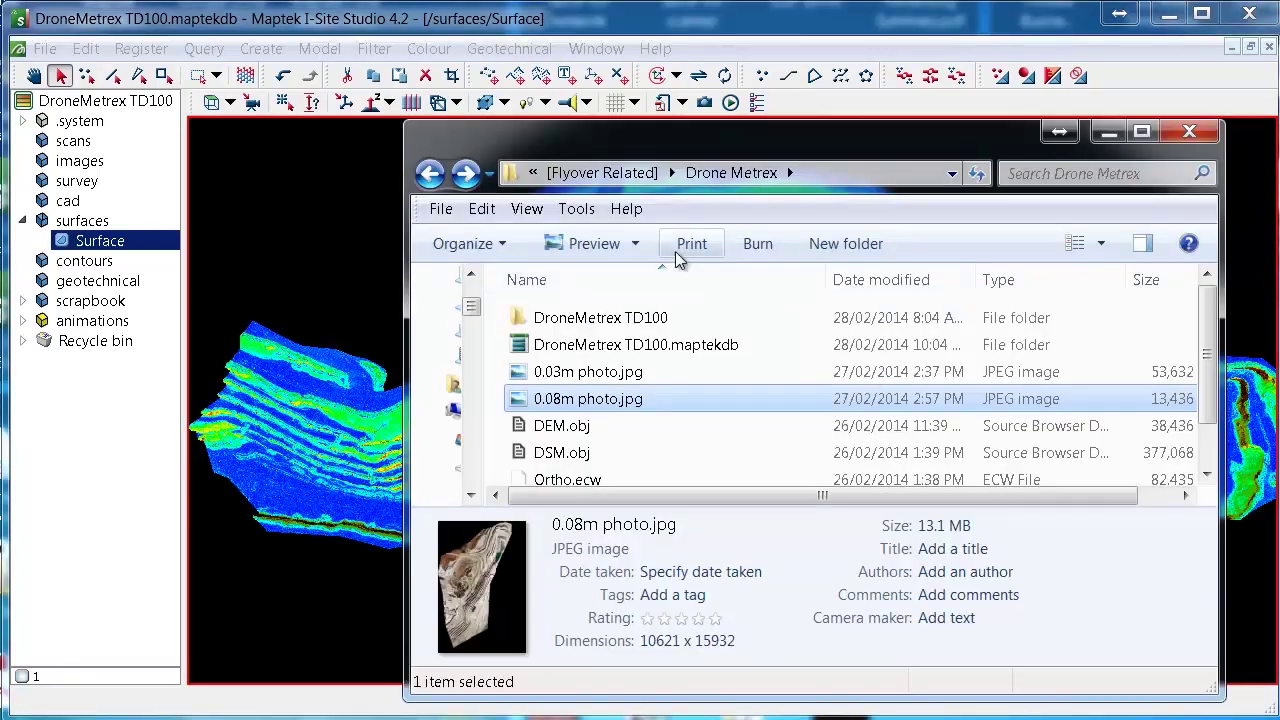
pyautogui.moveTo(774, 148); pyautogui.dragTo(796, 122)
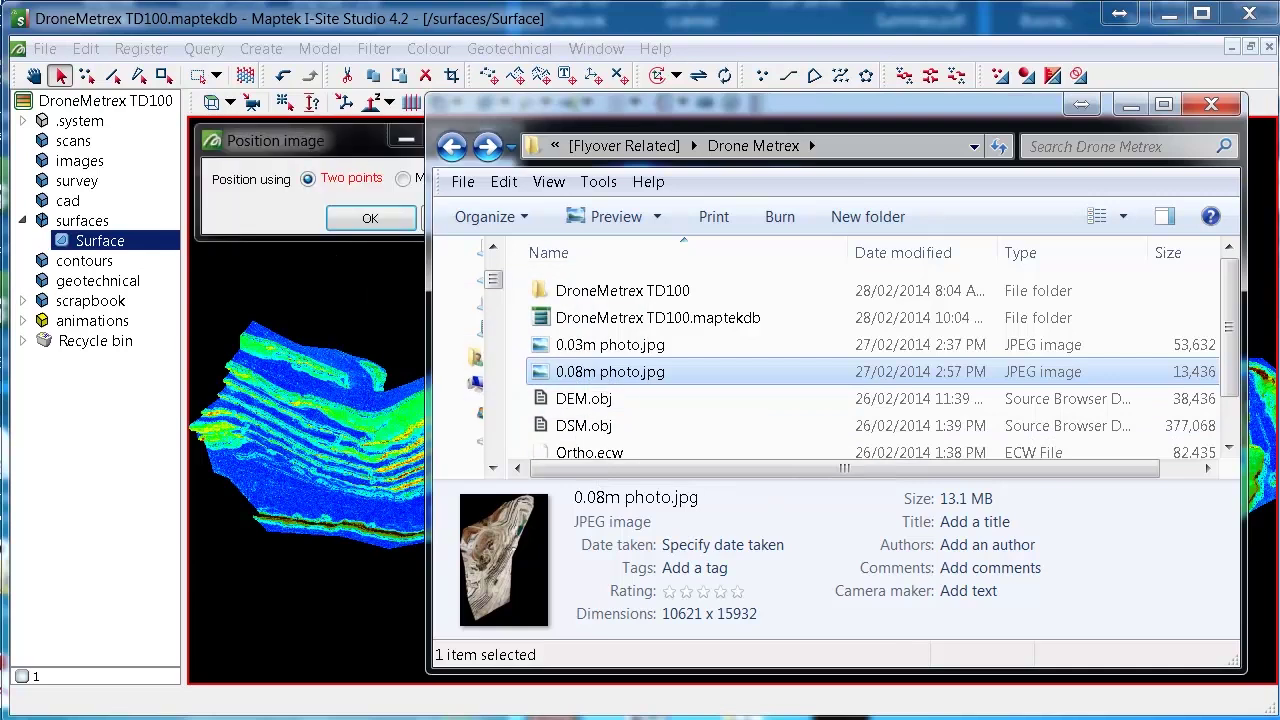
pyautogui.click(402, 18)
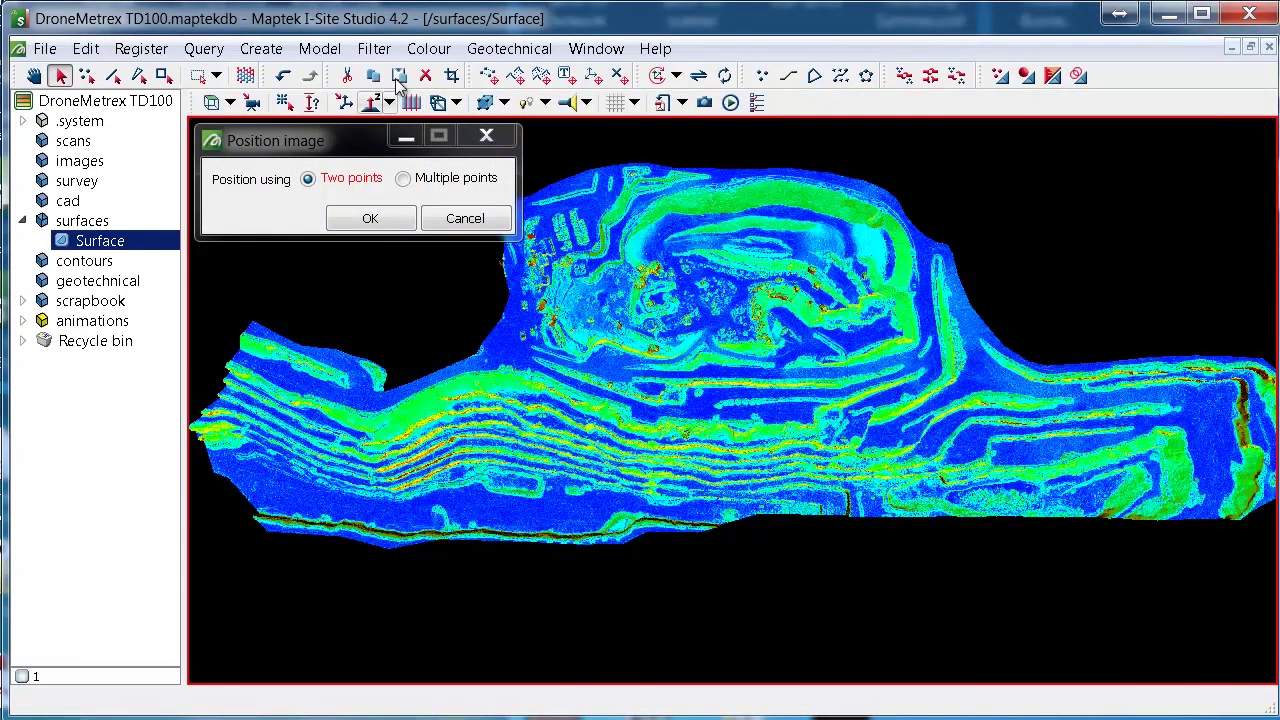
pyautogui.click(307, 179)
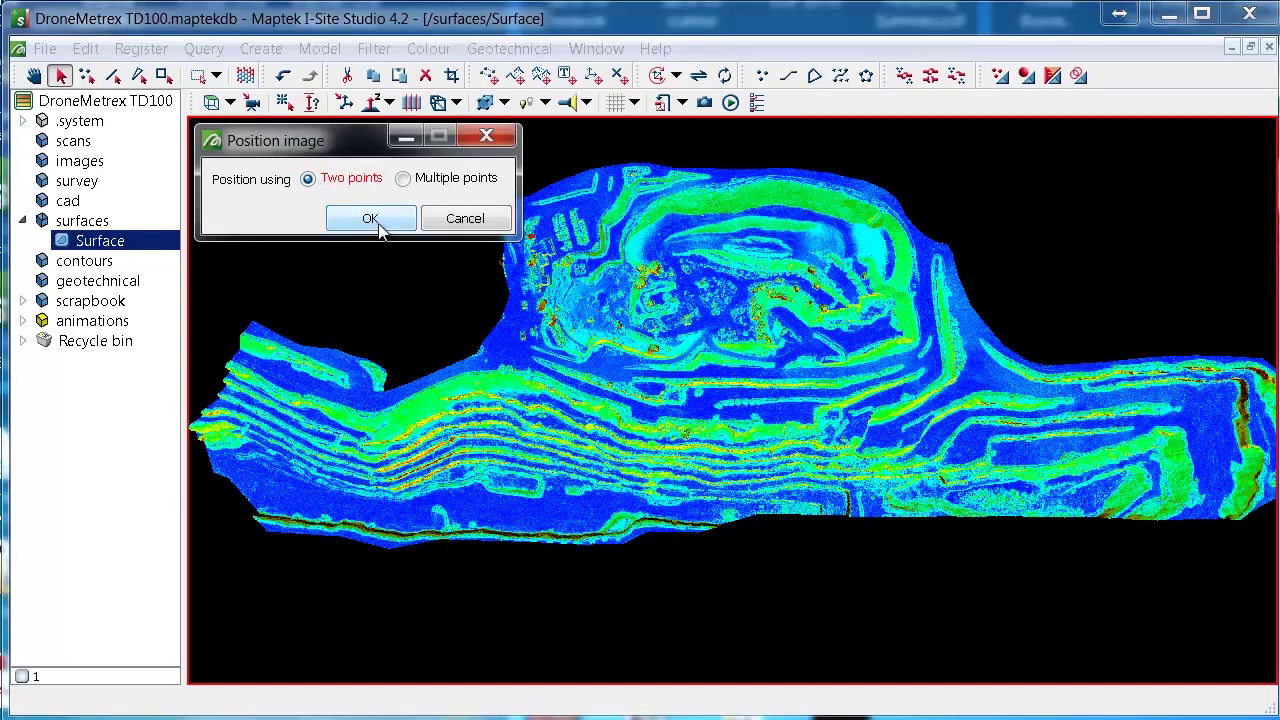
pyautogui.click(370, 220)
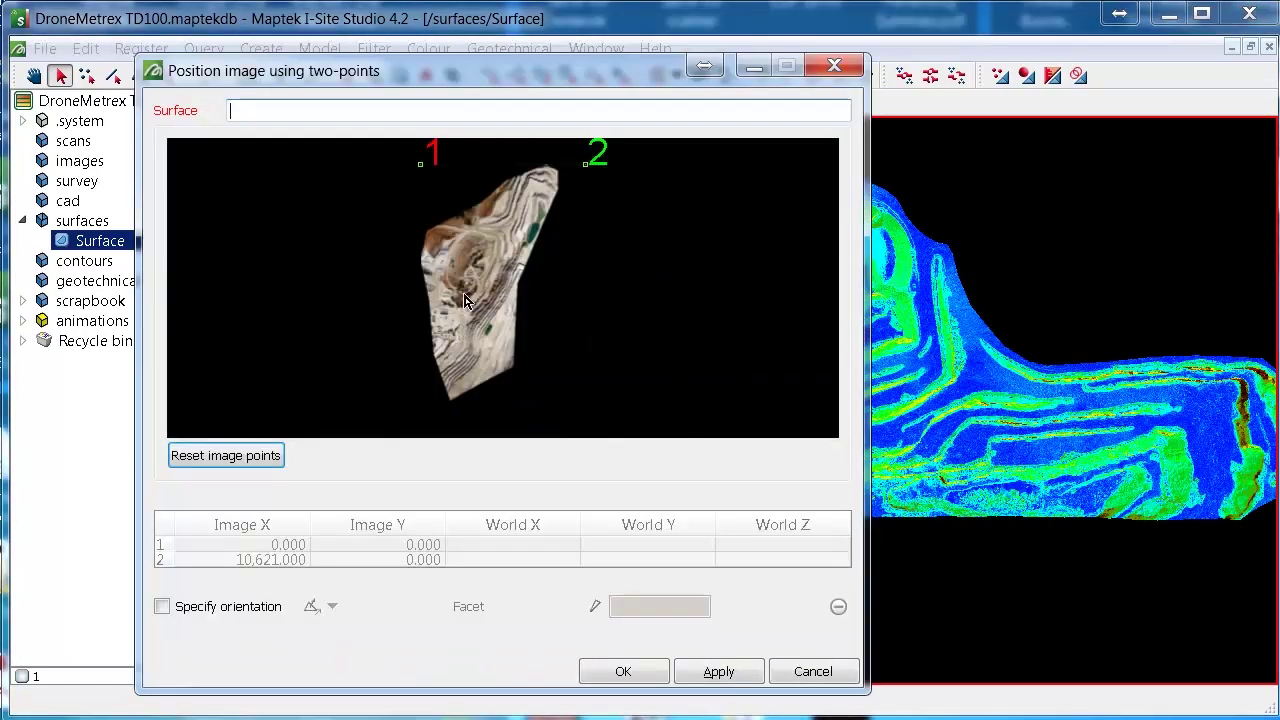
# Examine the photo's pit area and upper-end benches at close range, down to the individual rocks.
pyautogui.scroll(5, 468, 330)
pyautogui.moveTo(485, 266); pyautogui.dragTo(530, 280, button='right')
pyautogui.moveTo(760, 314); pyautogui.dragTo(650, 230, button='right')
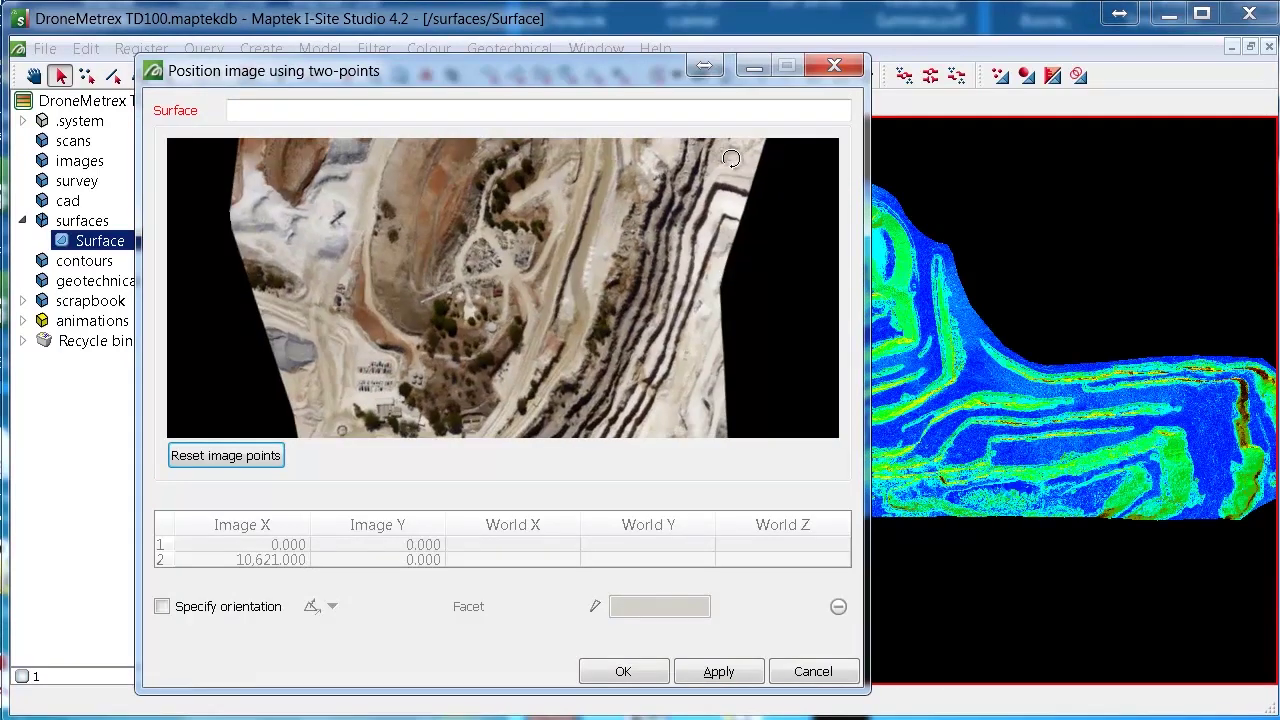
pyautogui.moveTo(610, 250); pyautogui.dragTo(654, 420, button='middle')
pyautogui.moveTo(620, 150); pyautogui.dragTo(630, 266, button='middle')
pyautogui.moveTo(630, 265); pyautogui.dragTo(710, 140)
pyautogui.scroll(3, 697, 165)
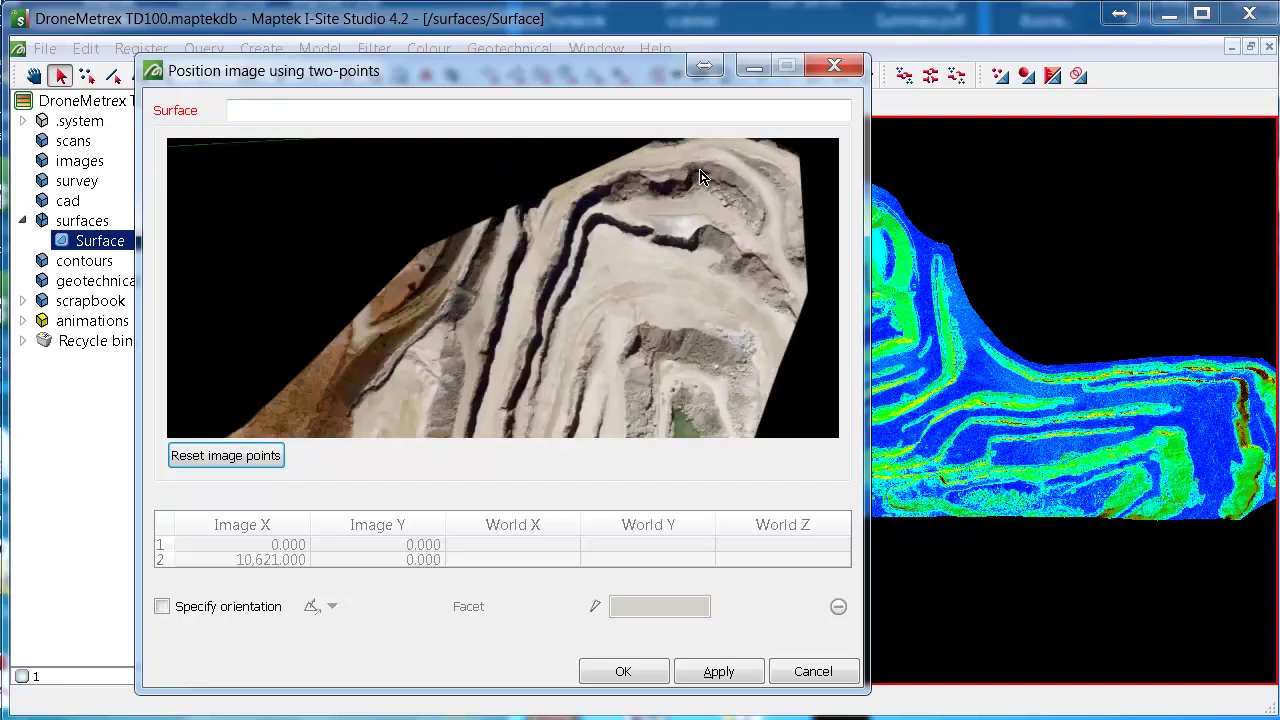
pyautogui.moveTo(680, 262); pyautogui.dragTo(680, 296, button='middle')
pyautogui.scroll(8, 680, 295)
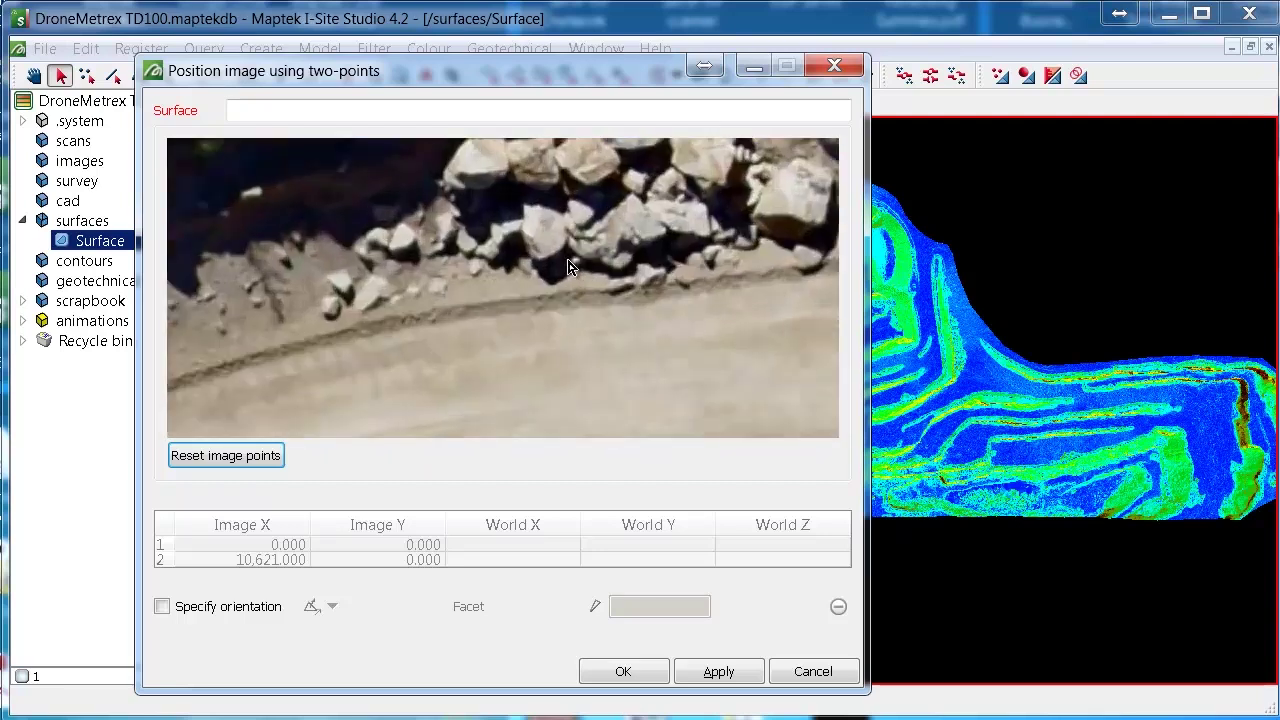
pyautogui.scroll(-10, 568, 267)
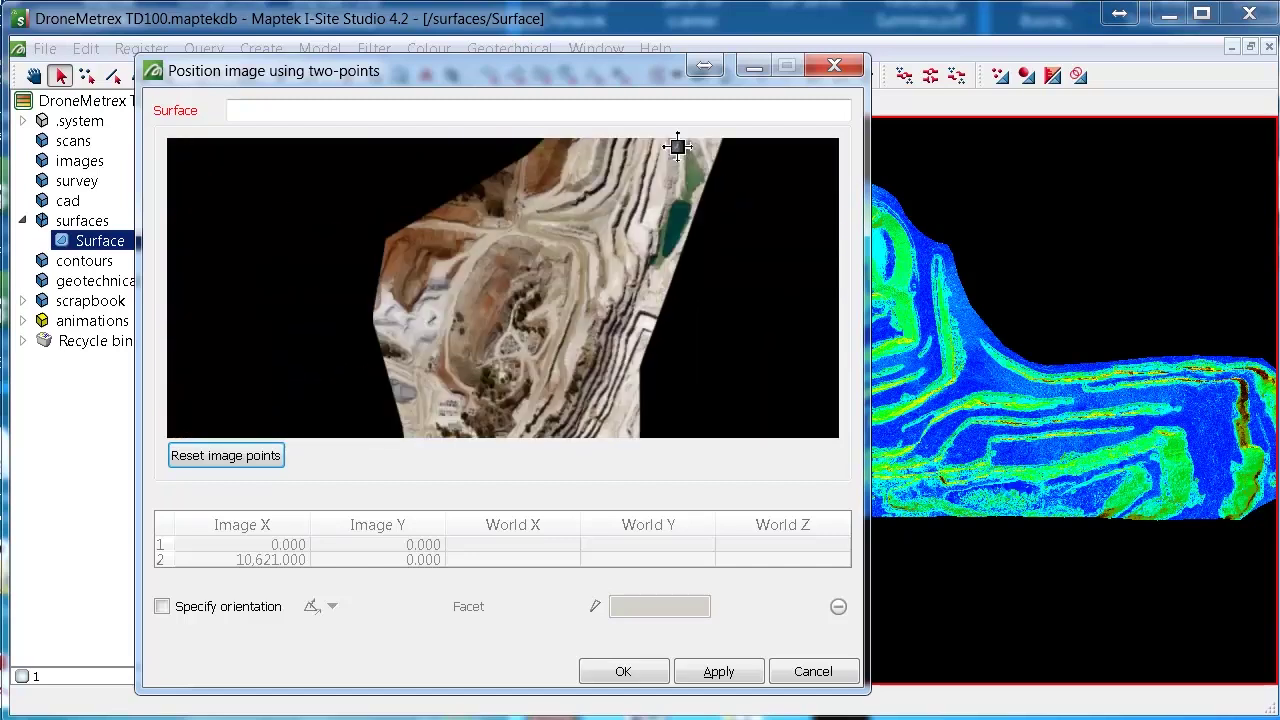
# Inspect the rock detail along the photo's lower edge and tip, and compare it with the wider pit.
pyautogui.scroll(8, 578, 320)
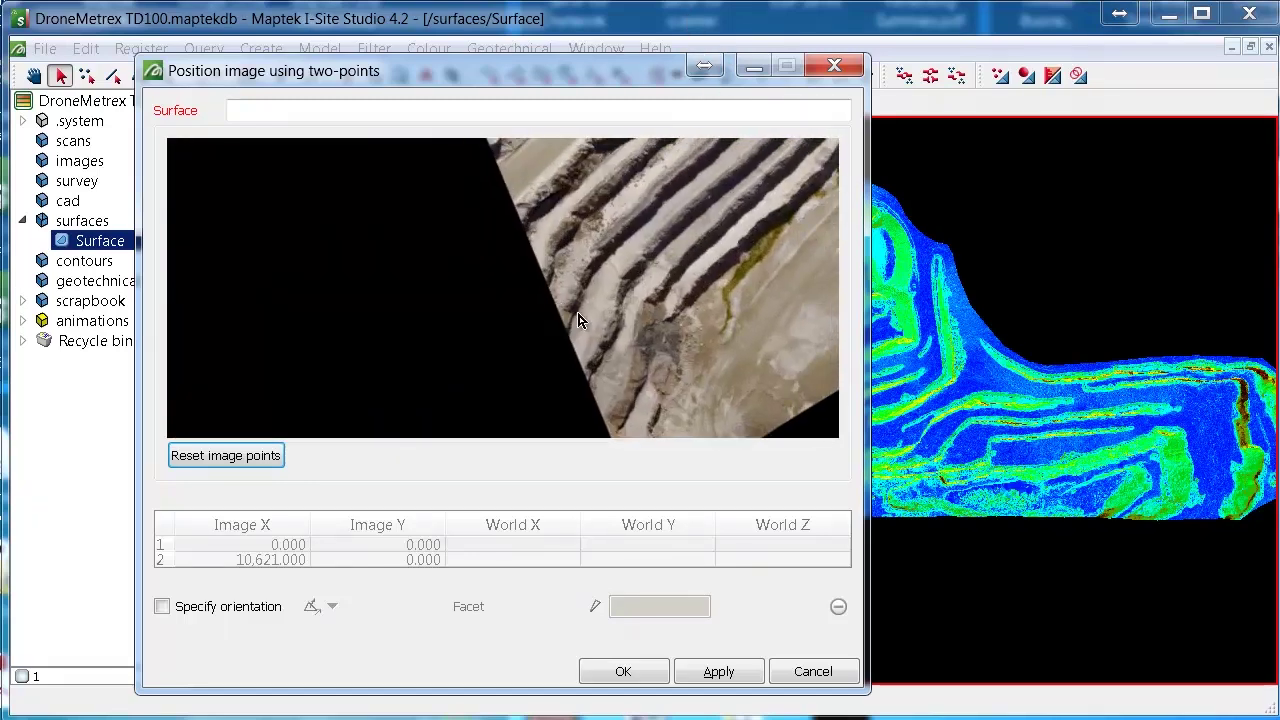
pyautogui.scroll(5, 611, 277)
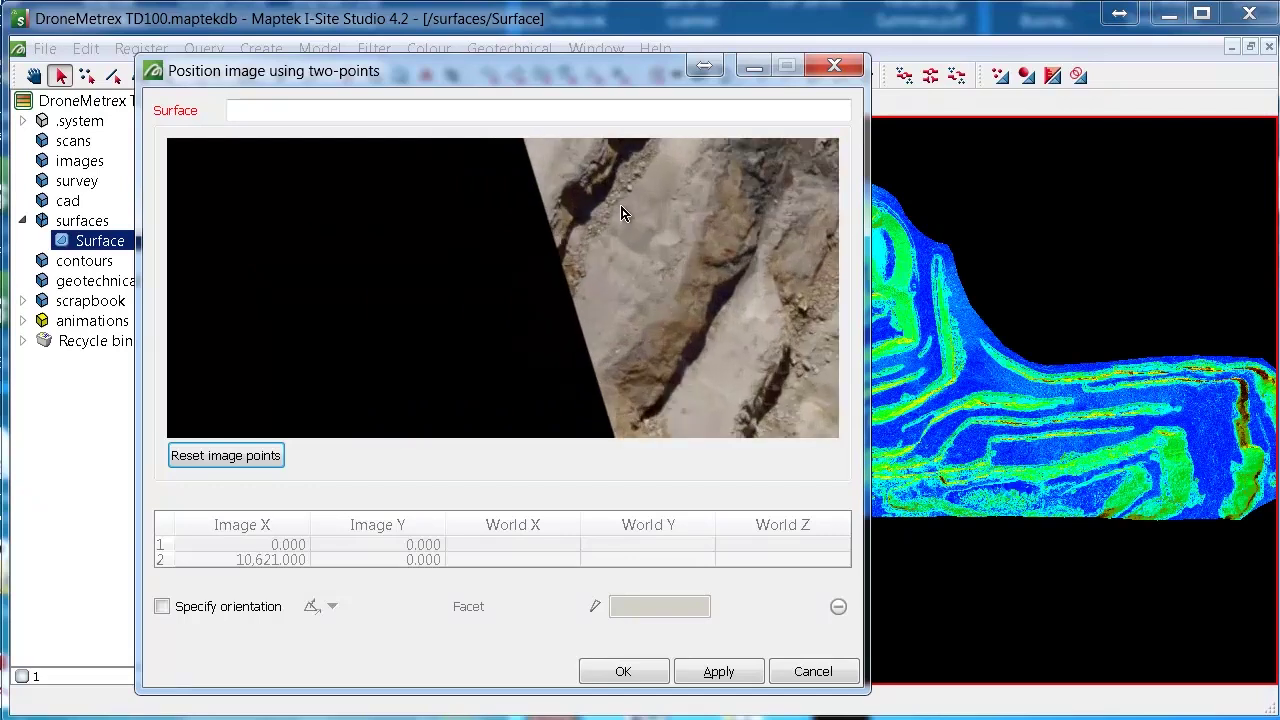
pyautogui.scroll(4, 621, 213)
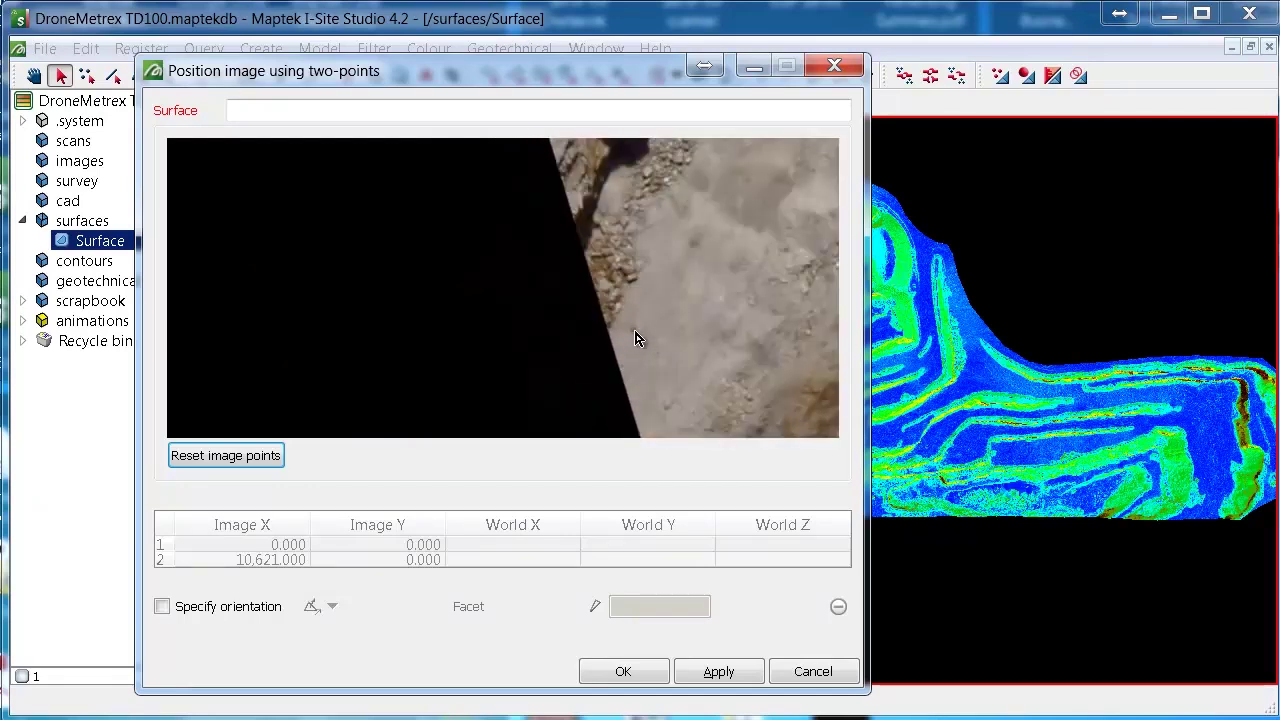
pyautogui.scroll(-12, 641, 337)
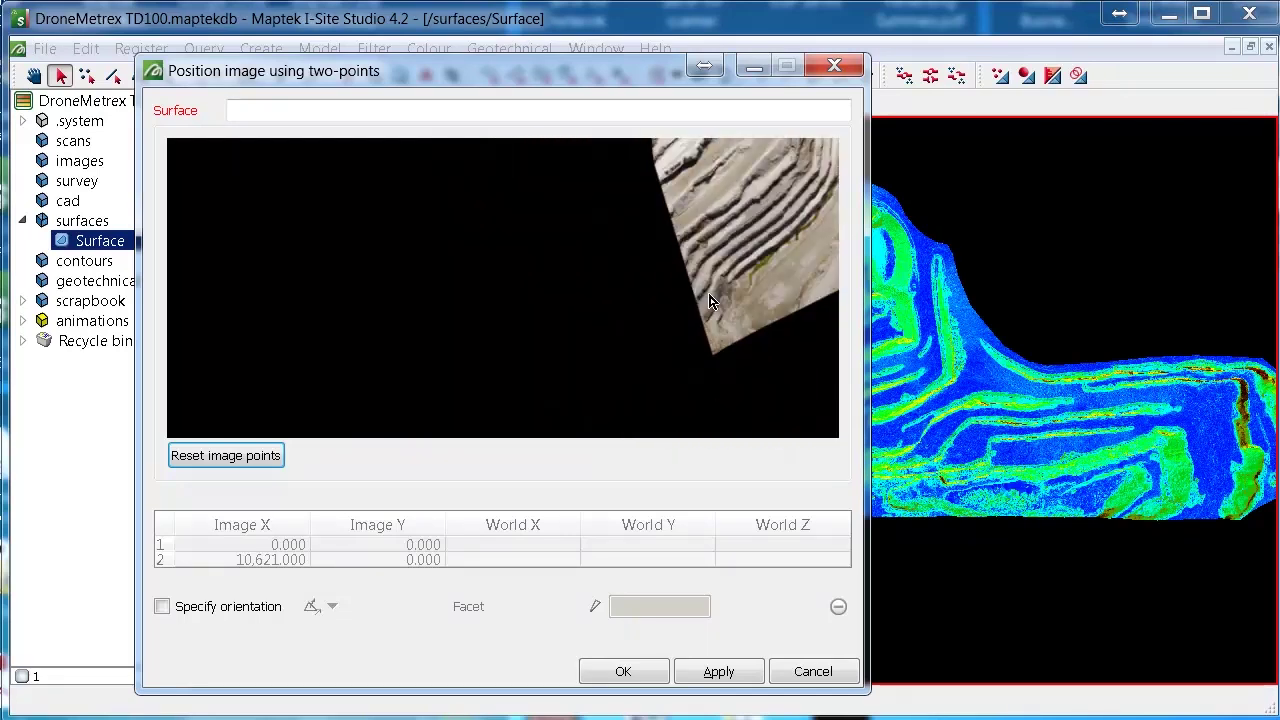
pyautogui.moveTo(734, 322); pyautogui.dragTo(722, 319, button='right')
pyautogui.moveTo(726, 262); pyautogui.dragTo(680, 366, button='middle')
pyautogui.scroll(-3, 680, 366)
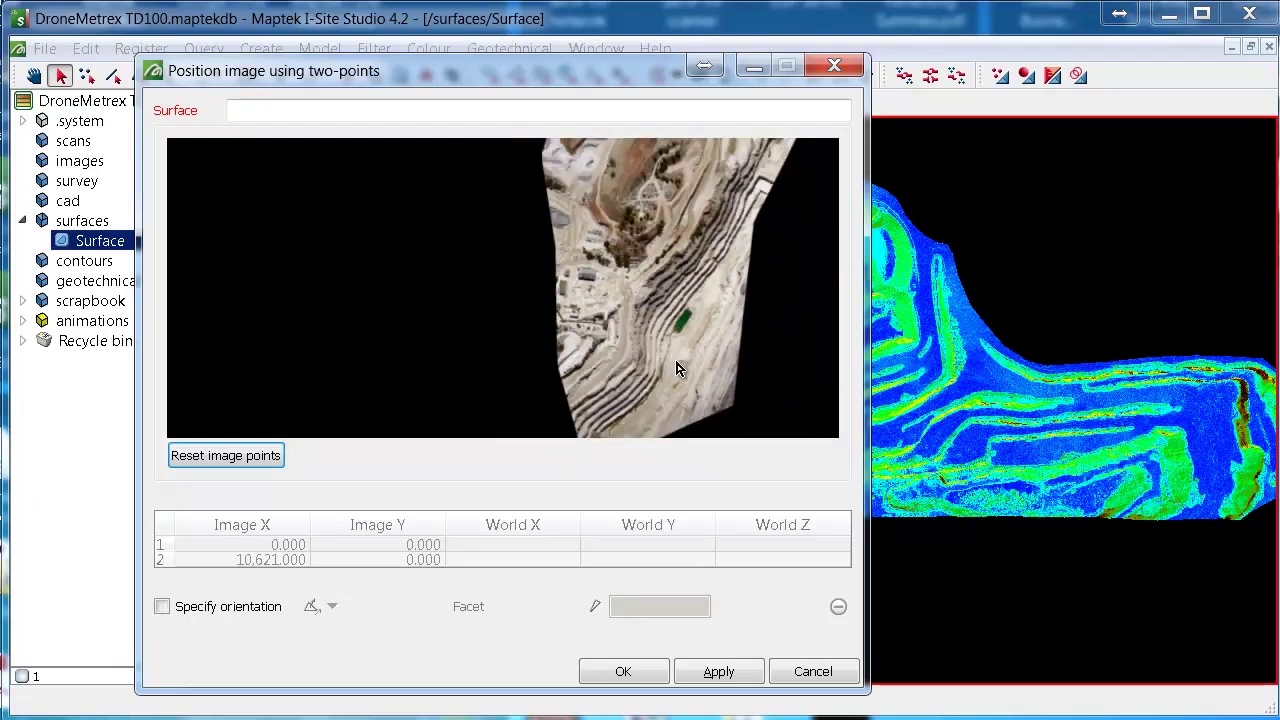
pyautogui.moveTo(680, 360); pyautogui.dragTo(679, 348, button='right')
pyautogui.moveTo(679, 348); pyautogui.dragTo(692, 362)
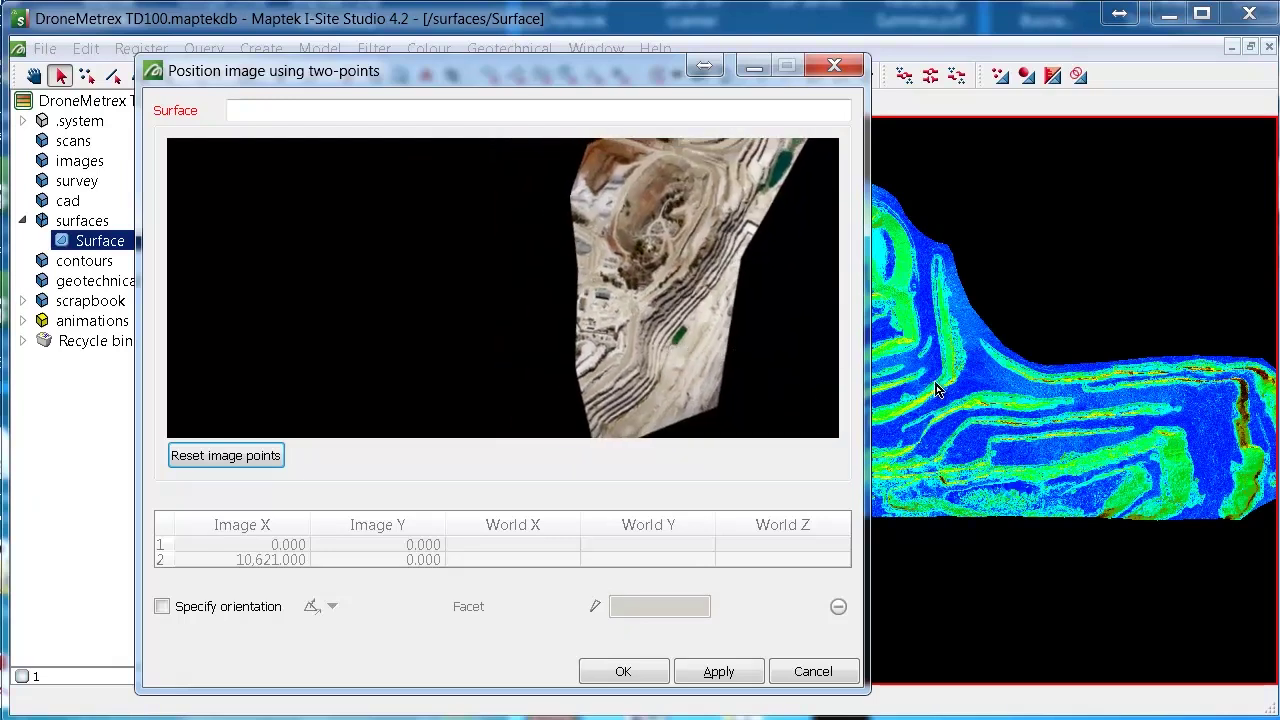
# Set the positioning dialog aside and create the text label "Control top" at X 321026.928, Y 6183793.643, Z 330.400 m.
pyautogui.click(755, 72)
pyautogui.moveTo(838, 380); pyautogui.dragTo(881, 453, button='right')
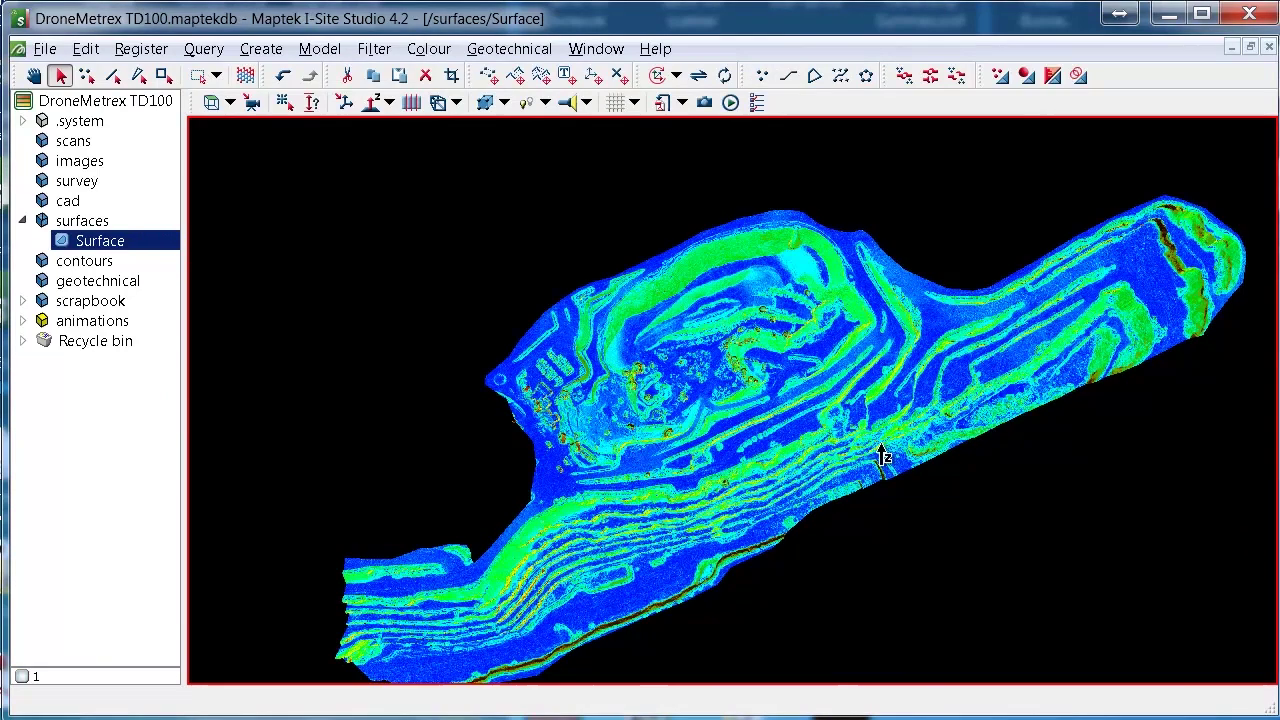
pyautogui.moveTo(883, 457); pyautogui.dragTo(883, 397)
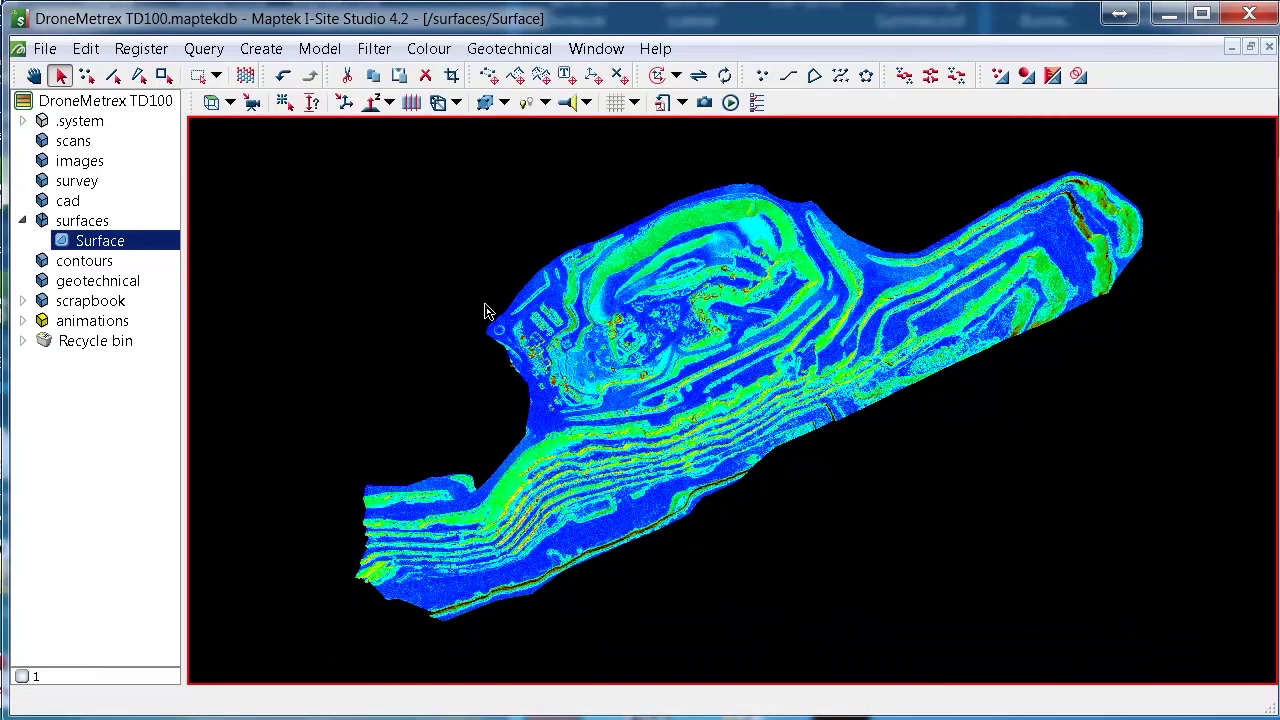
pyautogui.click(262, 49)
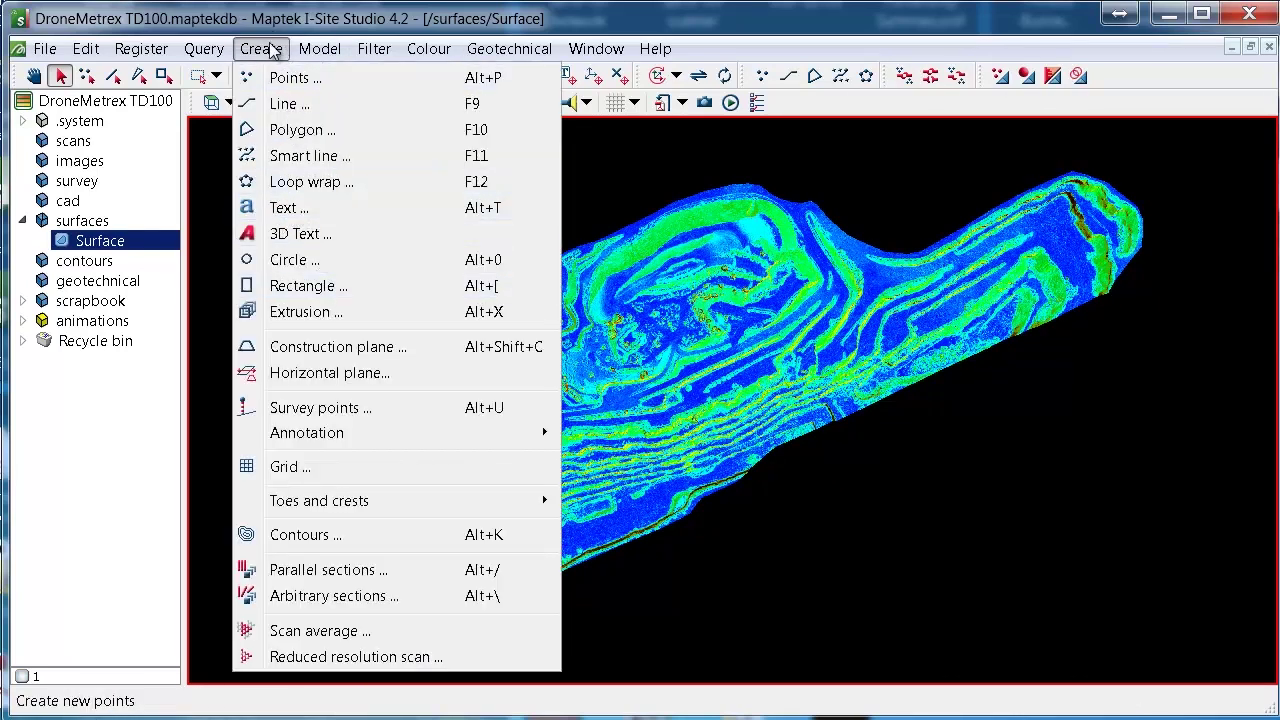
pyautogui.click(281, 207)
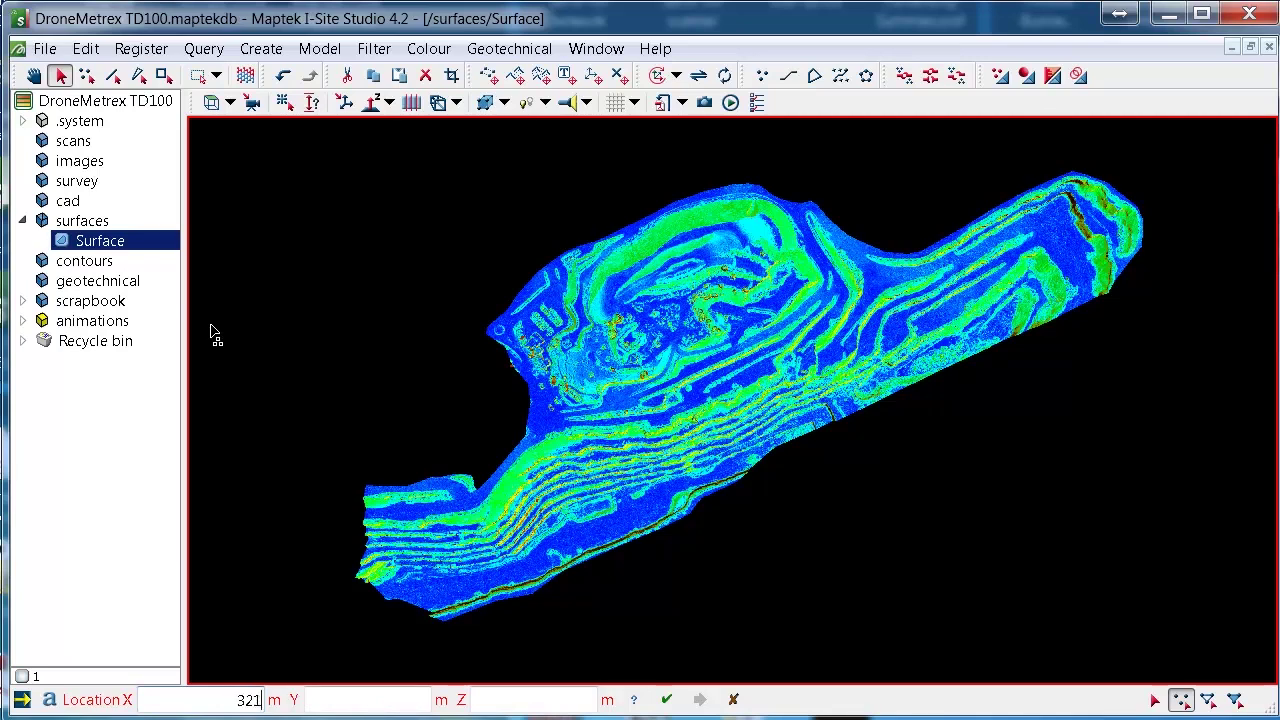
pyautogui.write('321026.928')
pyautogui.press('Tab')
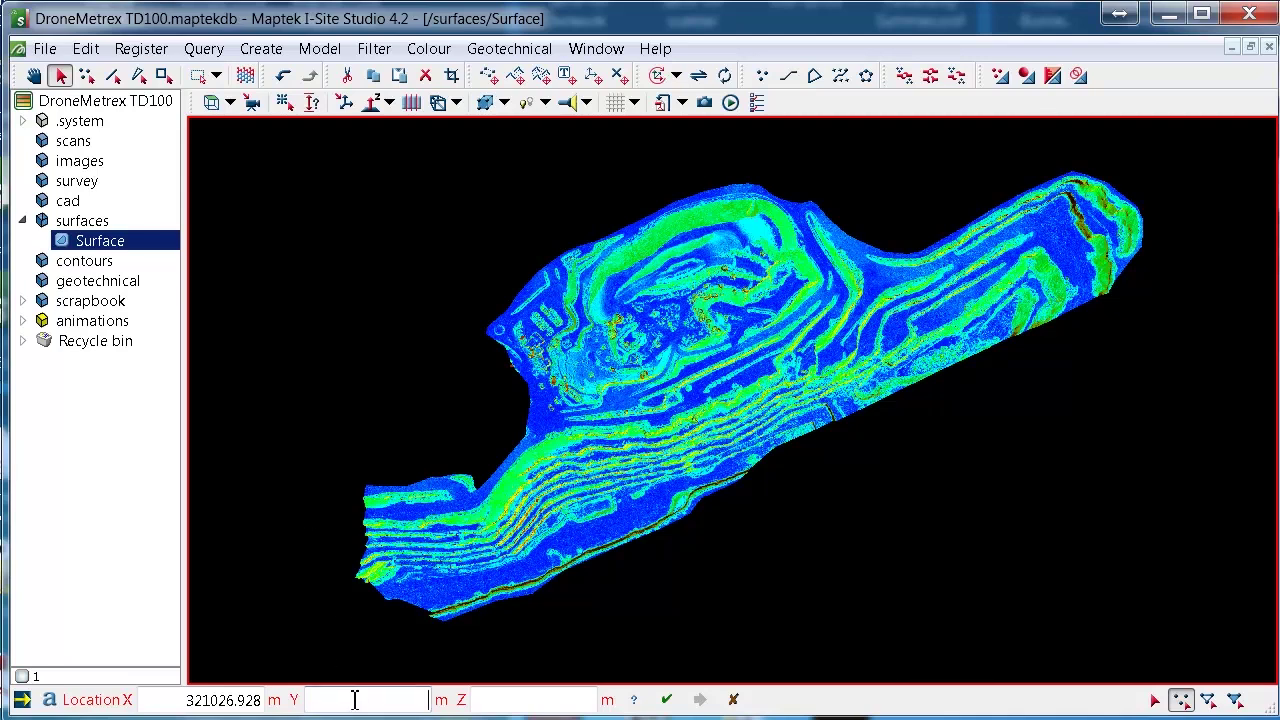
pyautogui.write('6183793.643')
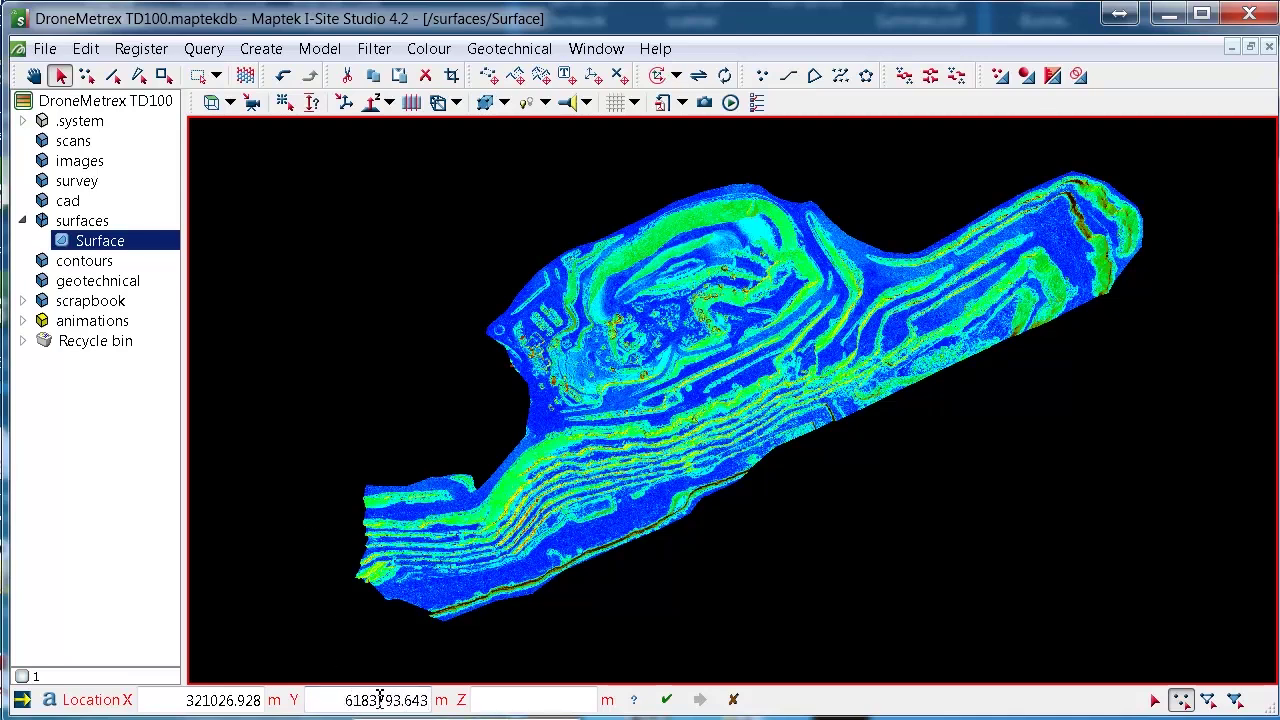
pyautogui.click(500, 703)
pyautogui.write('330.400')
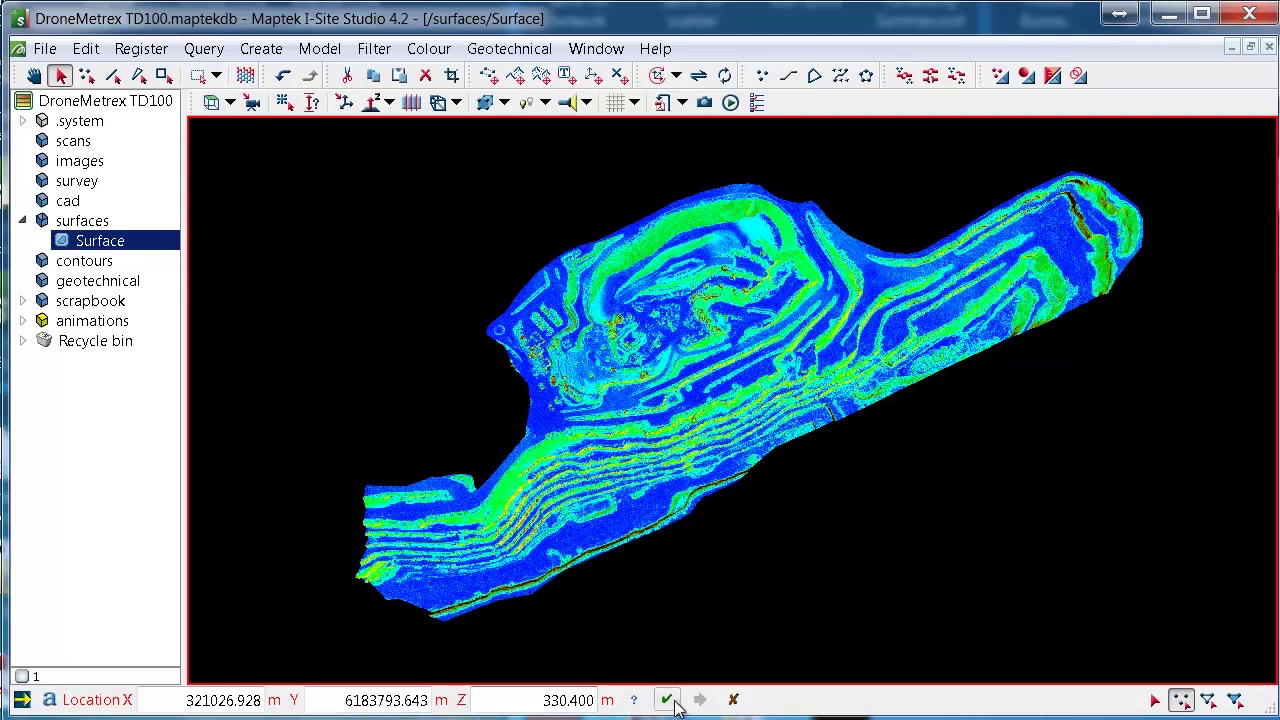
pyautogui.click(666, 700)
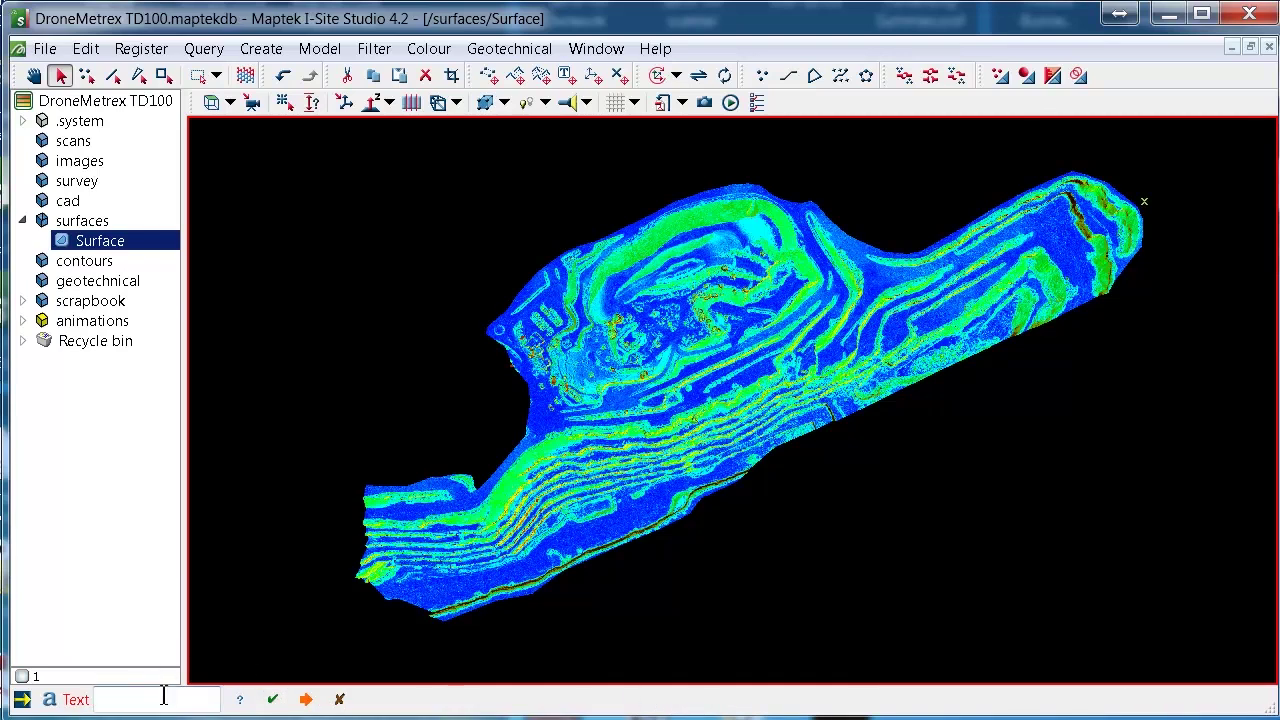
pyautogui.write('Control top')
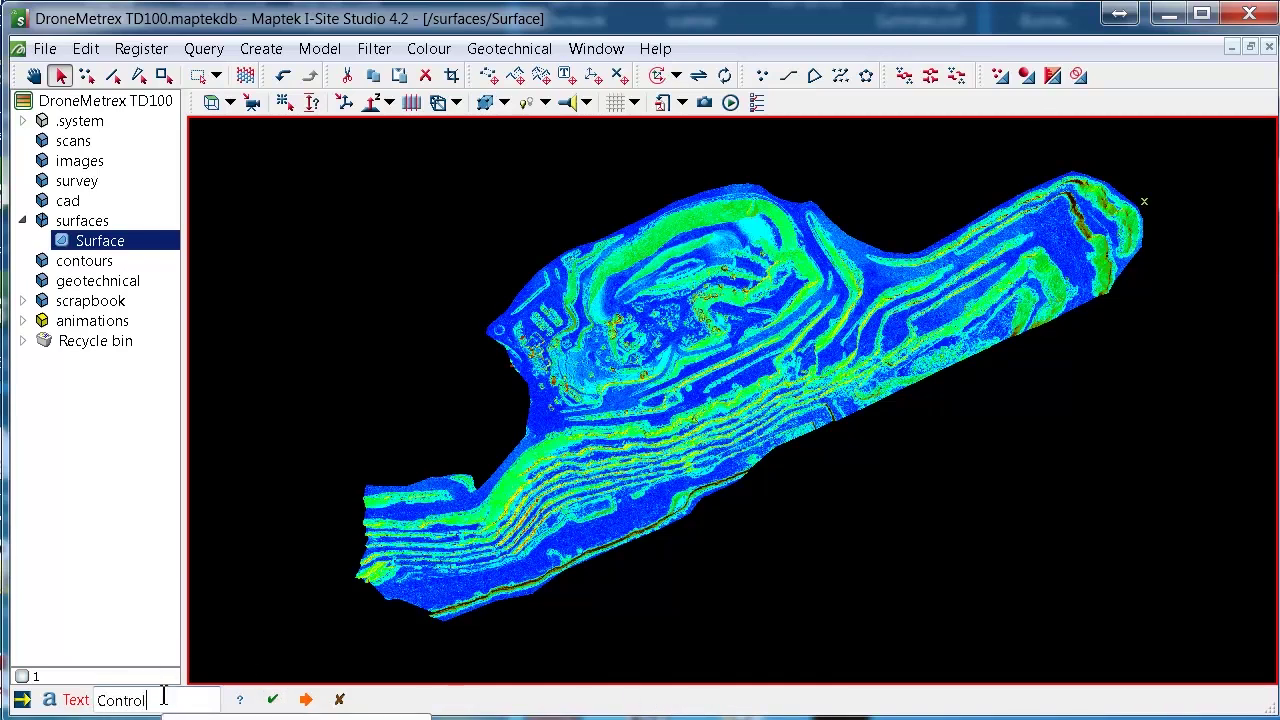
pyautogui.click(305, 700)
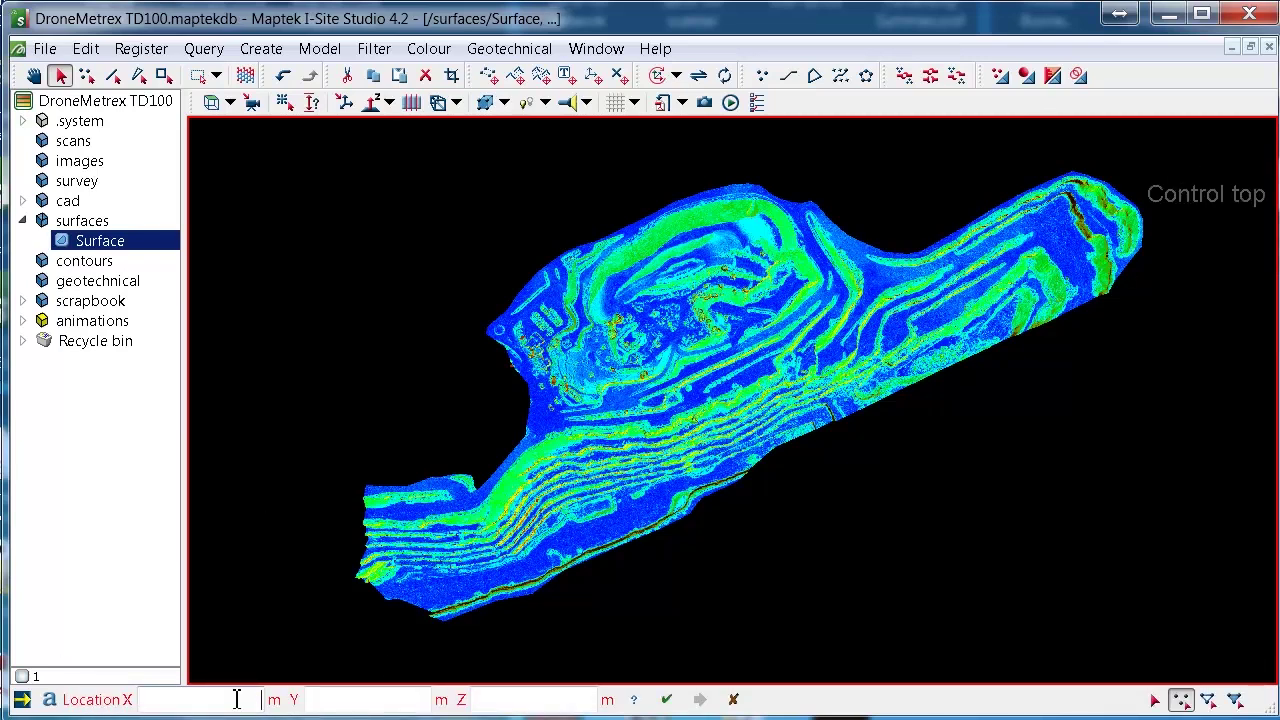
# Set a second text label's location to X 320515.481, Y 6182646.773, Z 291.592 m.
pyautogui.click(237, 700)
pyautogui.write('320515.481')
pyautogui.press('Tab')
pyautogui.write('6182646.773')
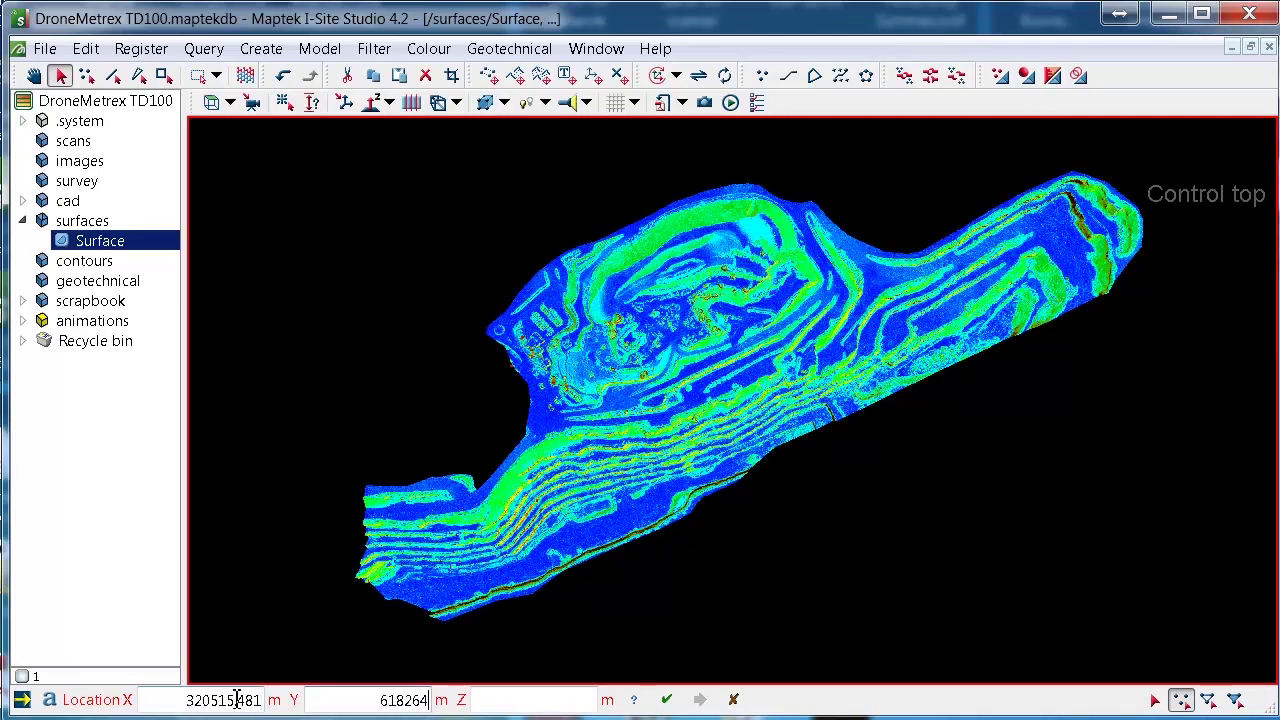
pyautogui.press('Tab')
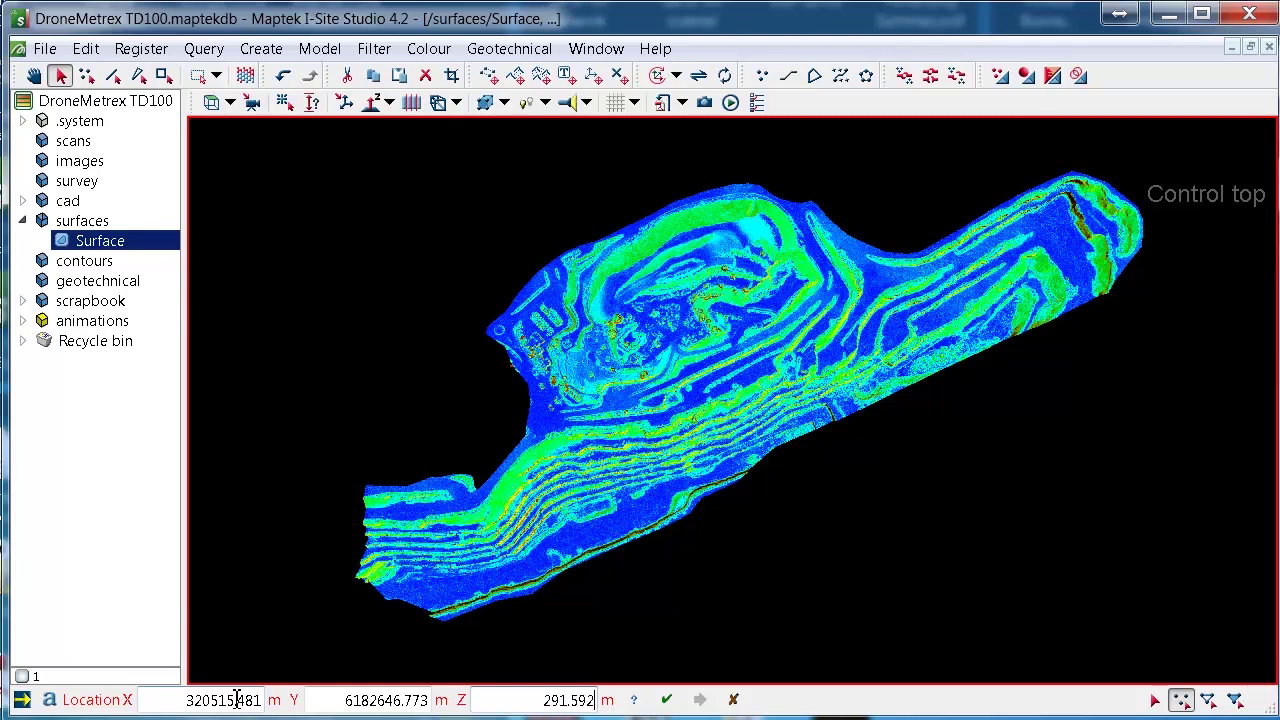
pyautogui.click(676, 701)
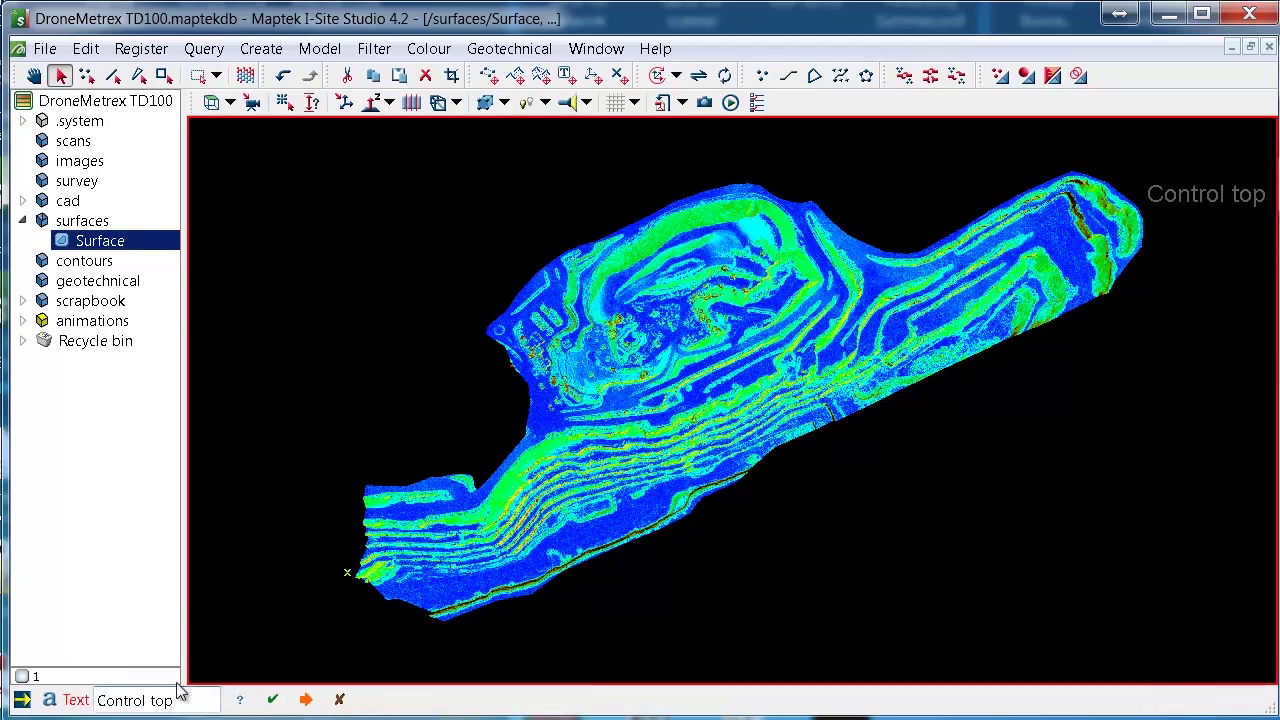
# Give the second label the text "Control bottom", place it, and end text creation.
pyautogui.moveTo(172, 698); pyautogui.dragTo(97, 699)
pyautogui.press('Right')
pyautogui.press('BackSpace')
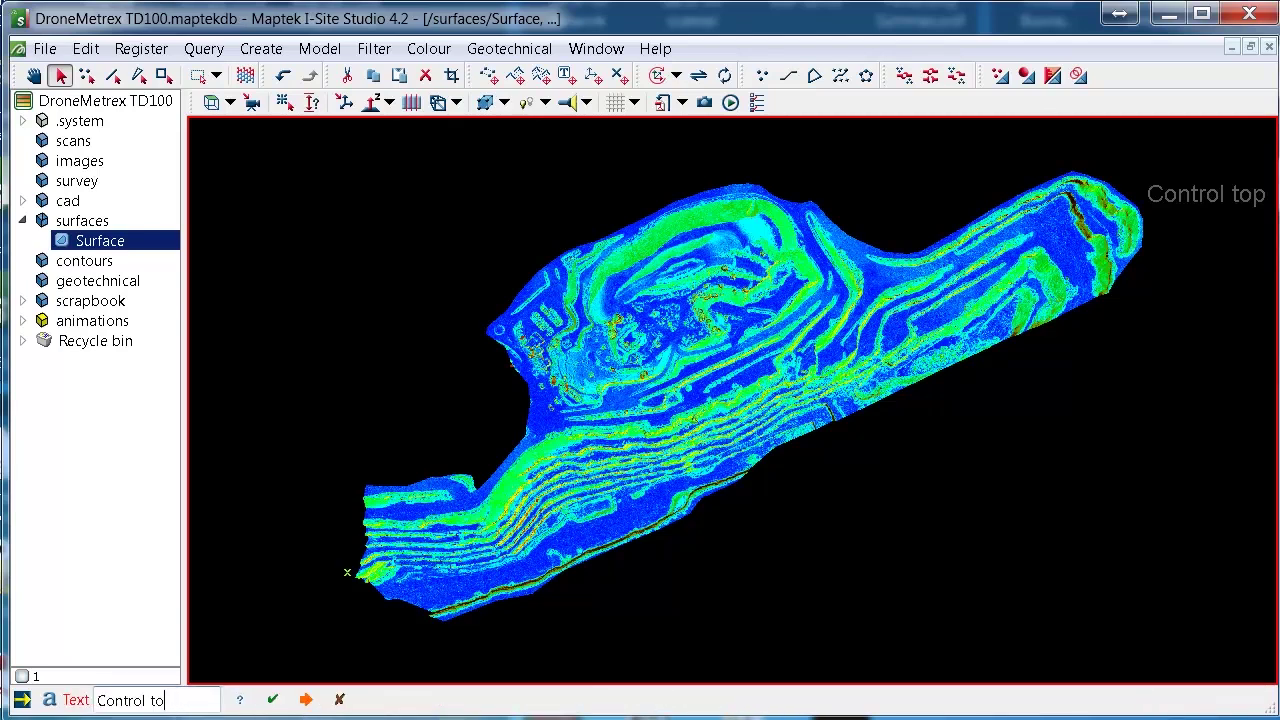
pyautogui.write('bottom')
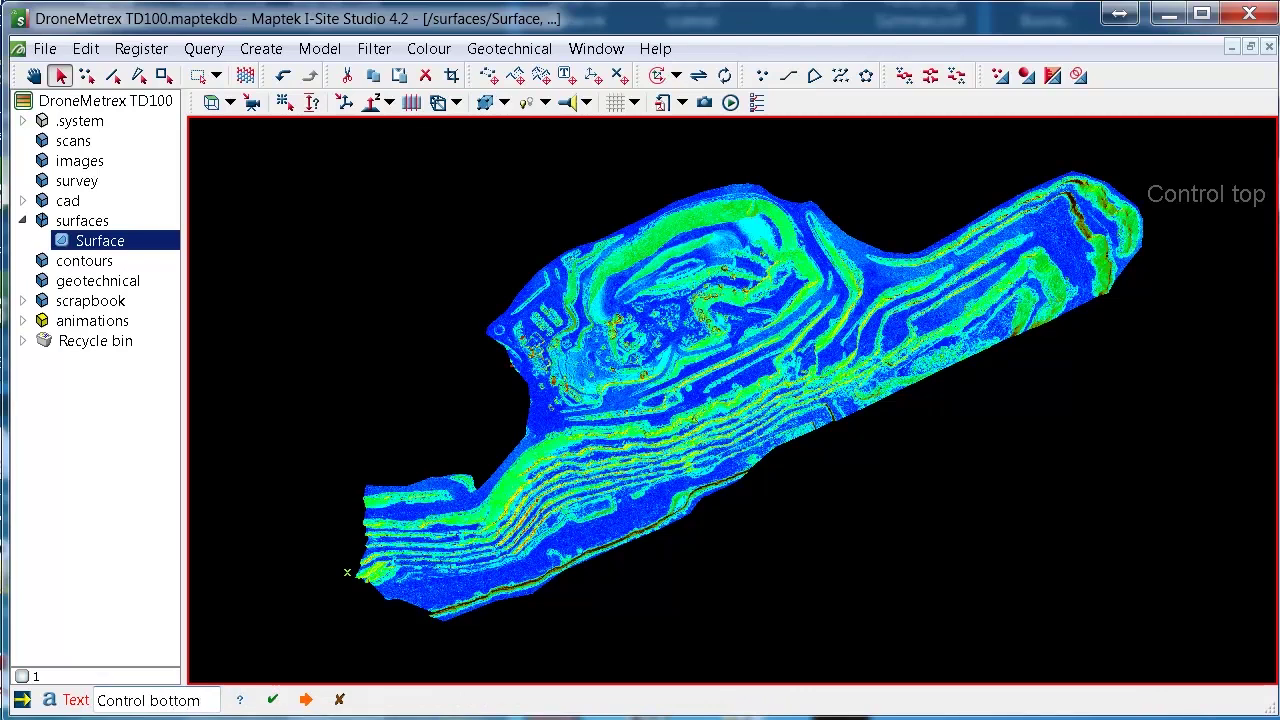
pyautogui.click(305, 700)
pyautogui.moveTo(745, 445); pyautogui.dragTo(934, 509)
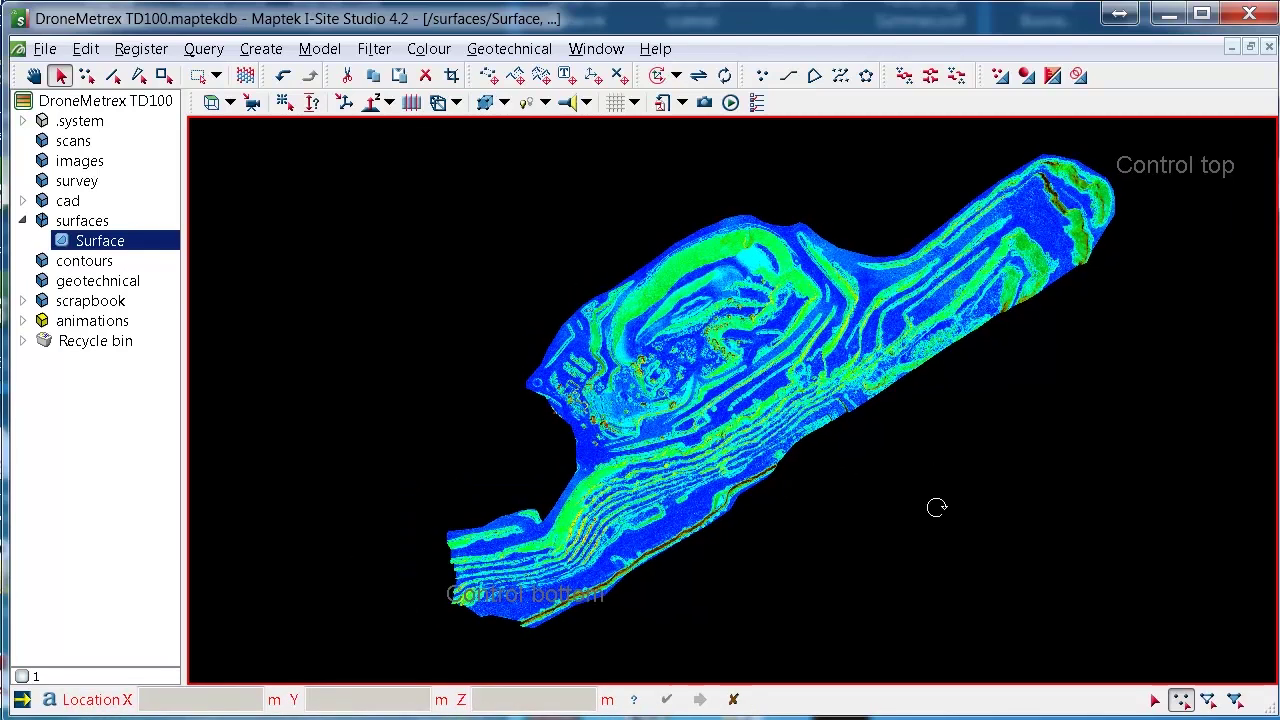
pyautogui.click(735, 700)
# Return to the two-point positioning dialog, arrange it beside the model, and set /surfaces/Surface as the target surface.
pyautogui.moveTo(797, 649); pyautogui.dragTo(825, 455)
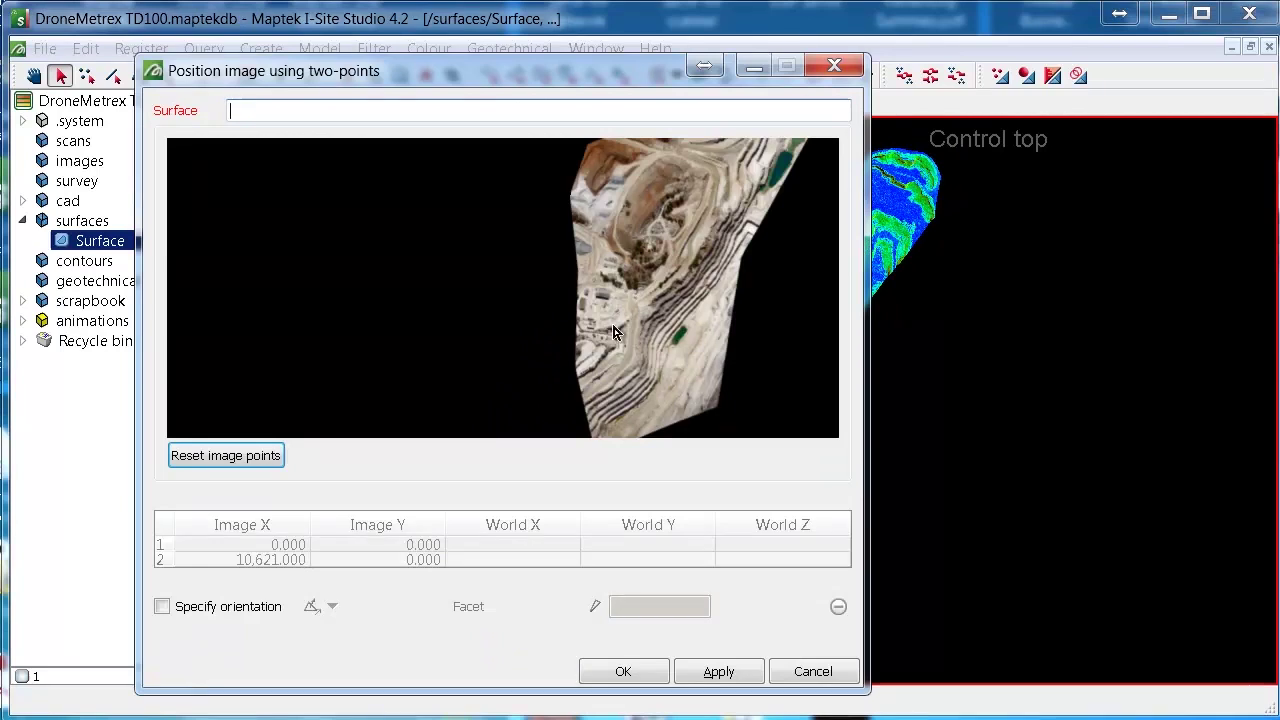
pyautogui.moveTo(612, 231); pyautogui.dragTo(484, 333, button='middle')
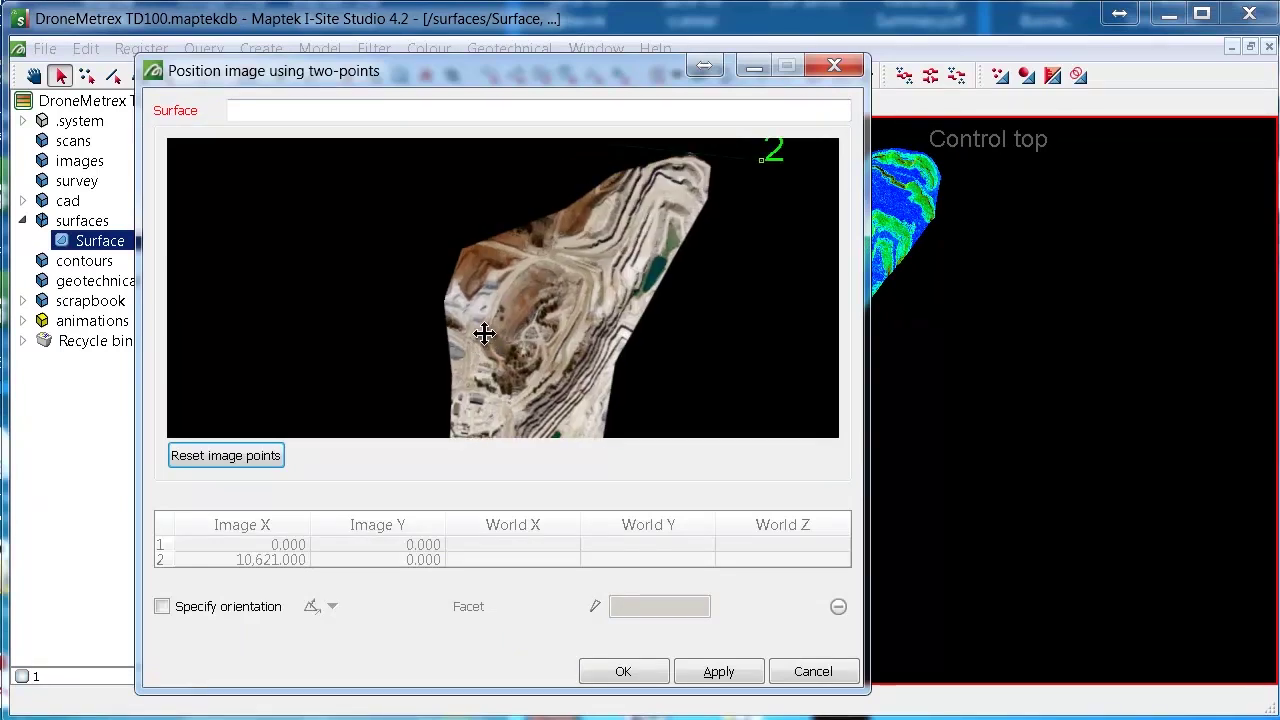
pyautogui.scroll(-3, 530, 281)
pyautogui.moveTo(530, 281); pyautogui.dragTo(557, 266, button='middle')
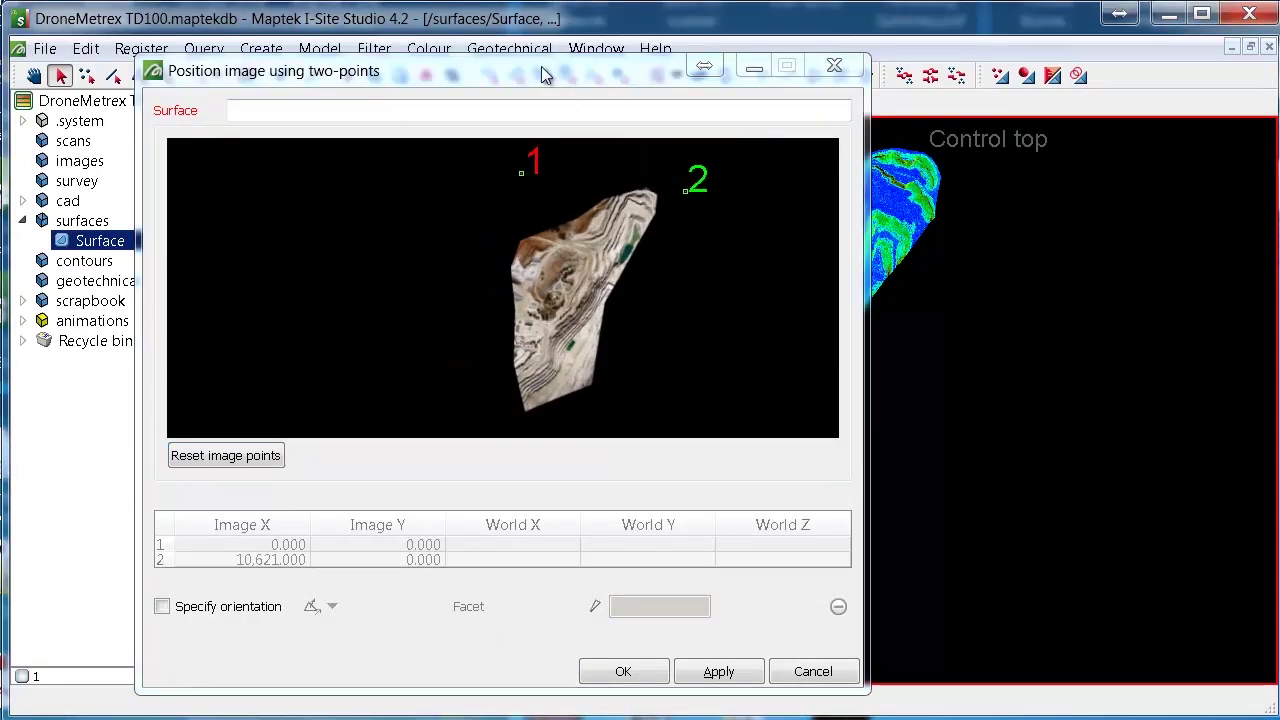
pyautogui.moveTo(542, 68); pyautogui.dragTo(521, 63)
pyautogui.moveTo(966, 362); pyautogui.dragTo(1240, 340, button='middle')
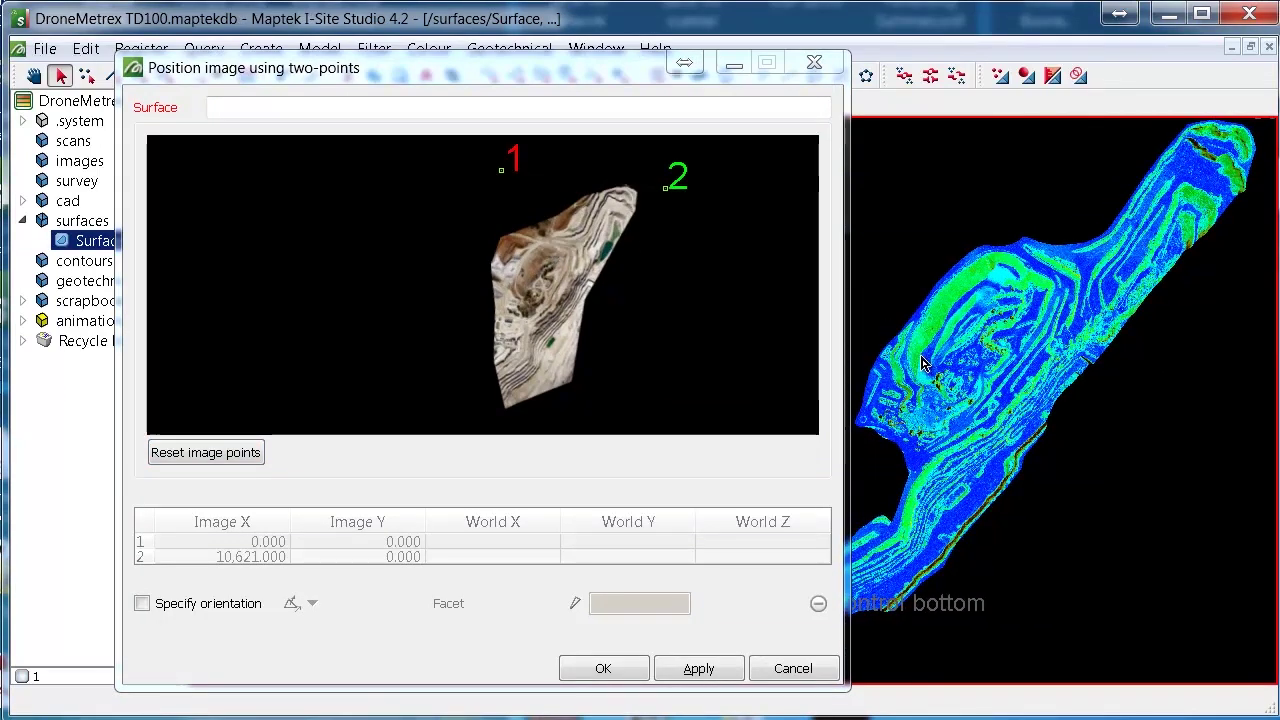
pyautogui.click(262, 107)
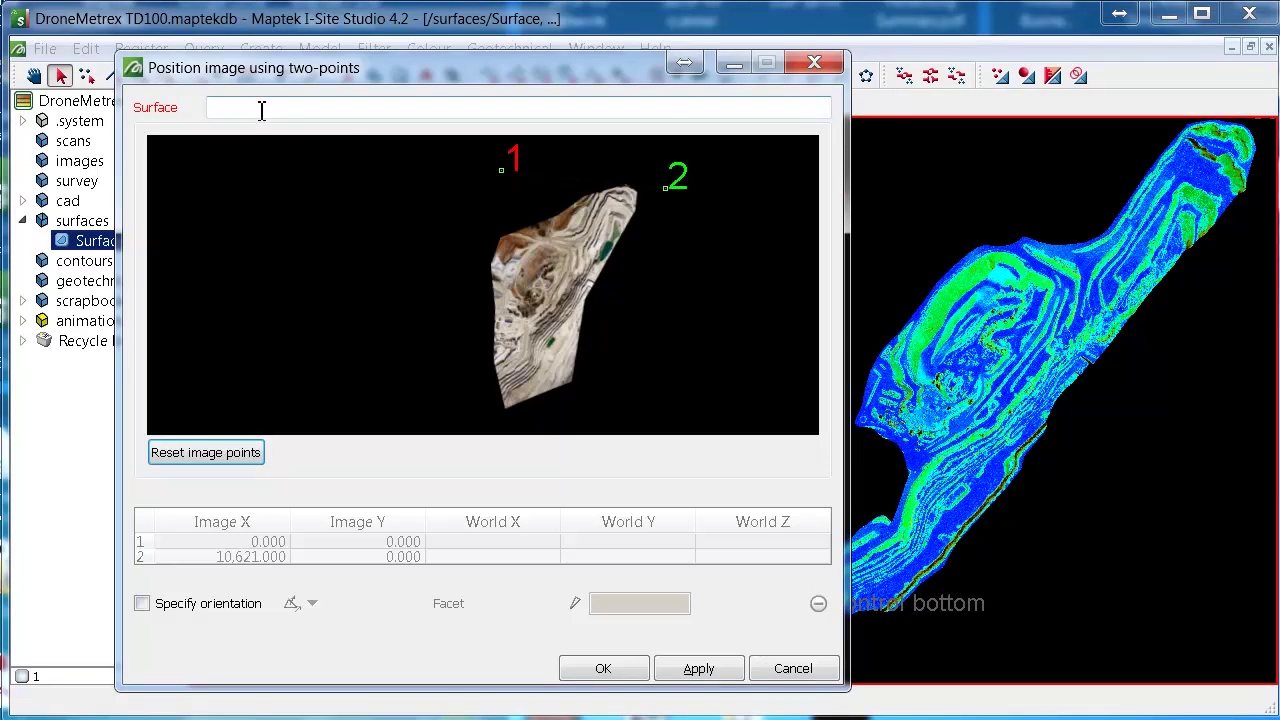
pyautogui.click(1075, 318)
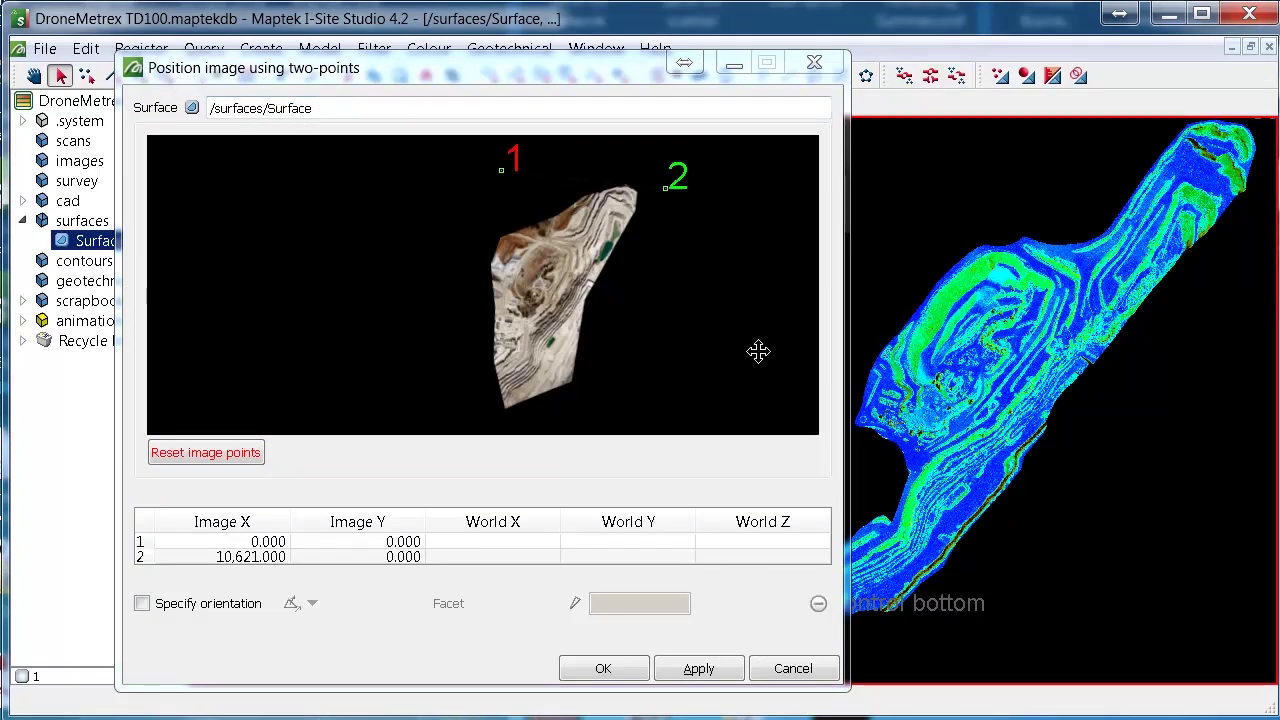
# Place image point 1 at the base of the rock pile at the photo's upper tip, at about X 8062, Y -167.
pyautogui.moveTo(574, 292); pyautogui.dragTo(523, 326)
pyautogui.scroll(3, 559, 248)
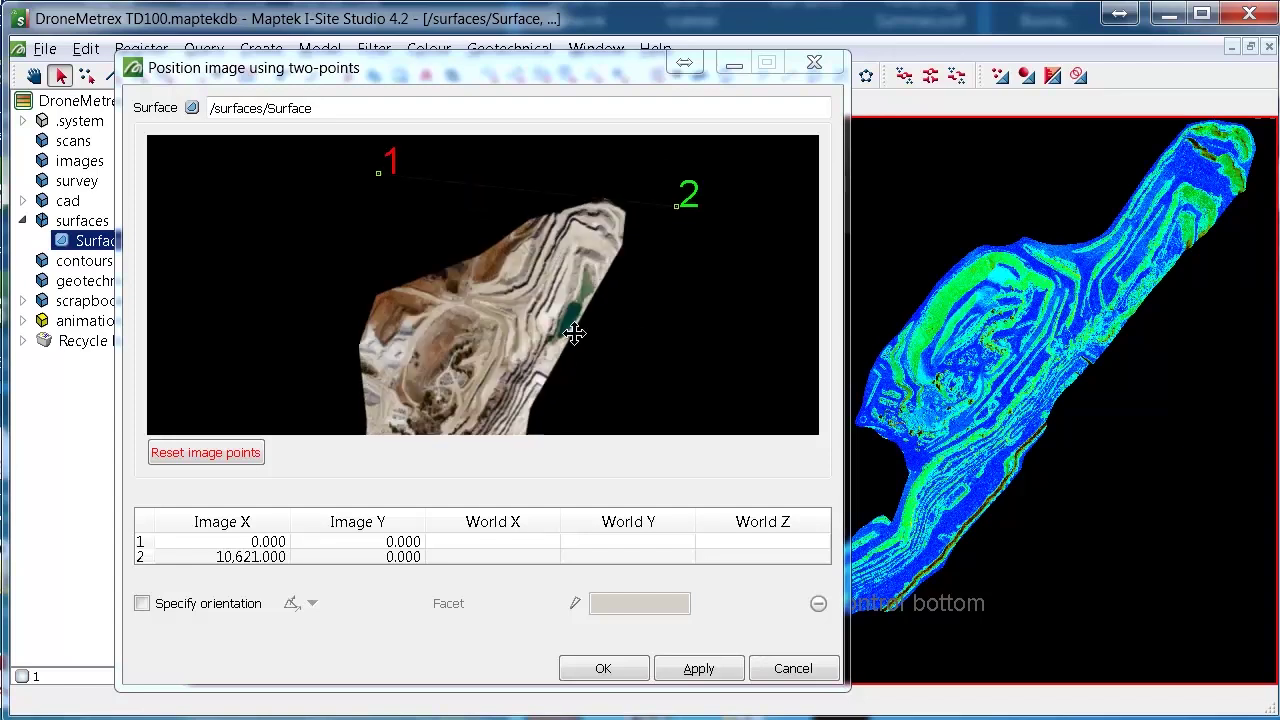
pyautogui.scroll(2, 575, 334)
pyautogui.scroll(-5, 557, 323)
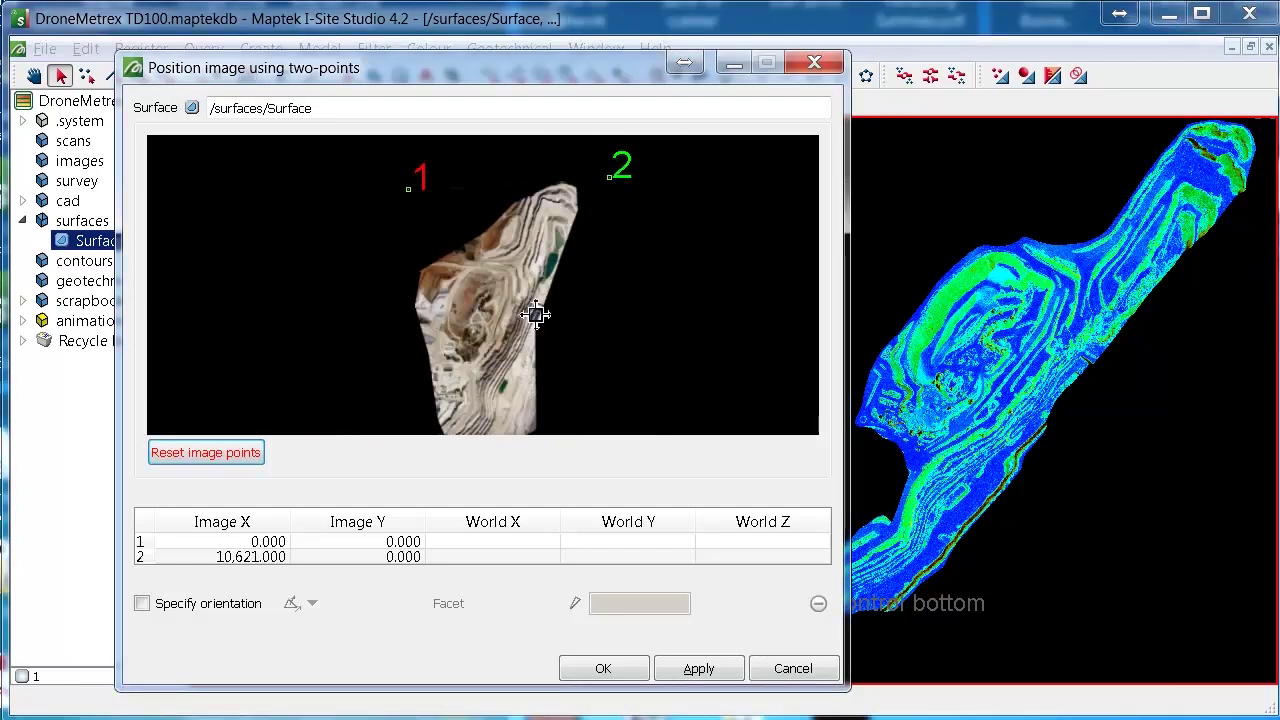
pyautogui.moveTo(536, 315); pyautogui.dragTo(542, 343)
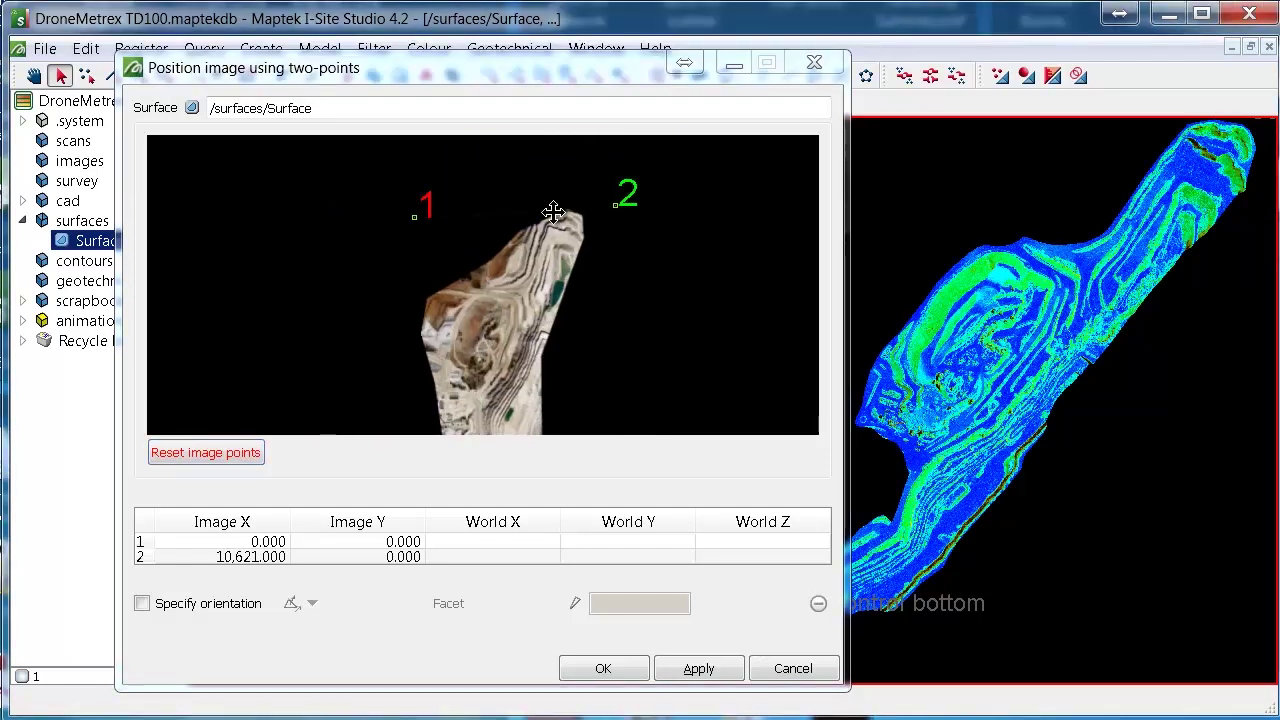
pyautogui.click(240, 542)
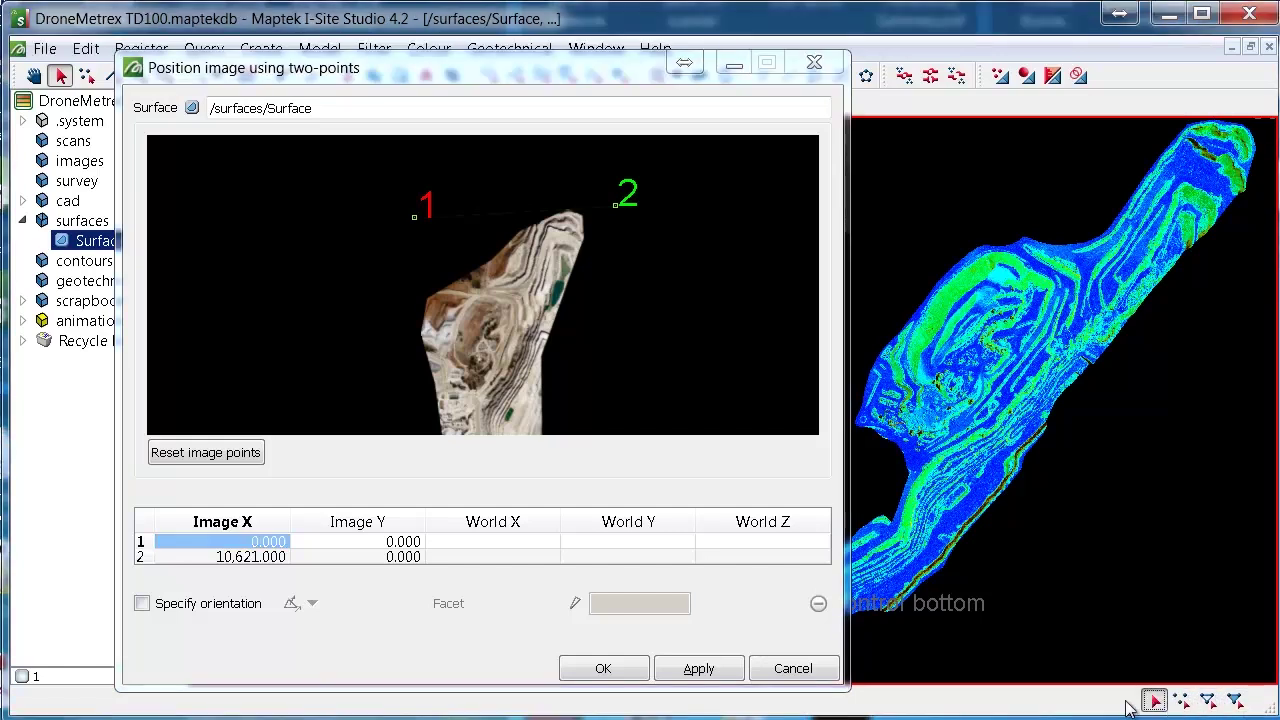
pyautogui.scroll(5, 580, 210)
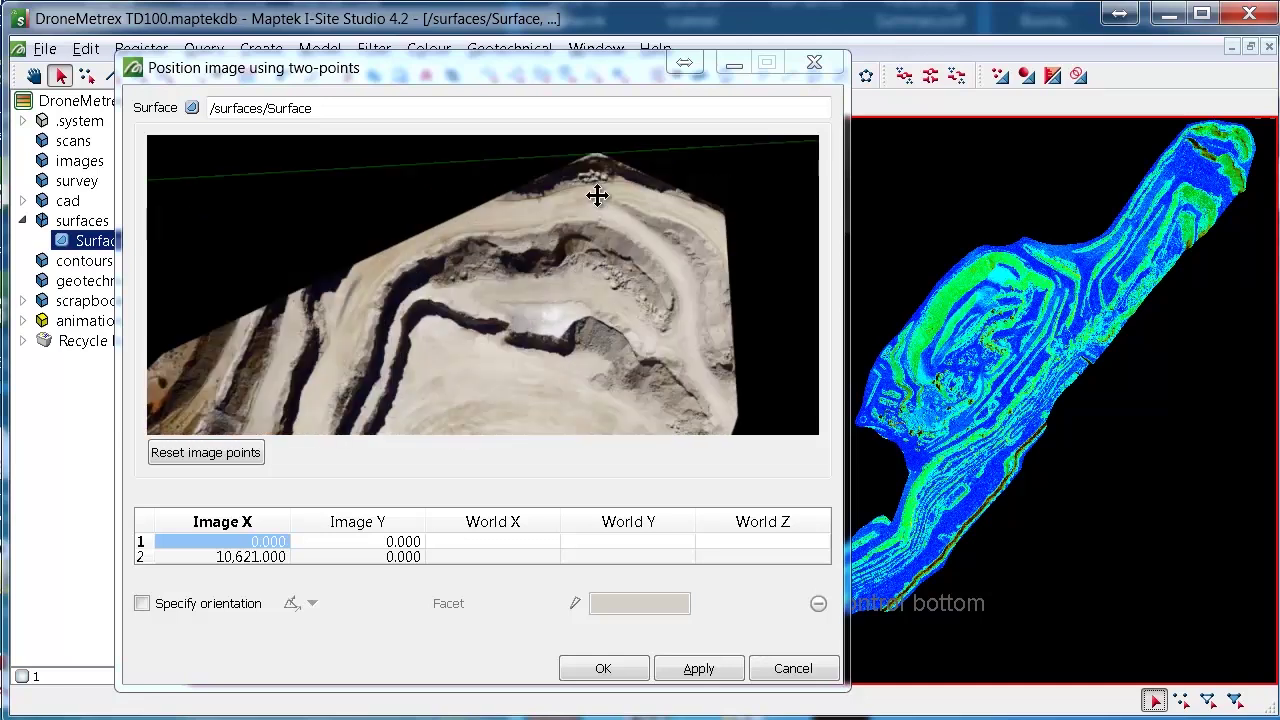
pyautogui.scroll(6, 600, 200)
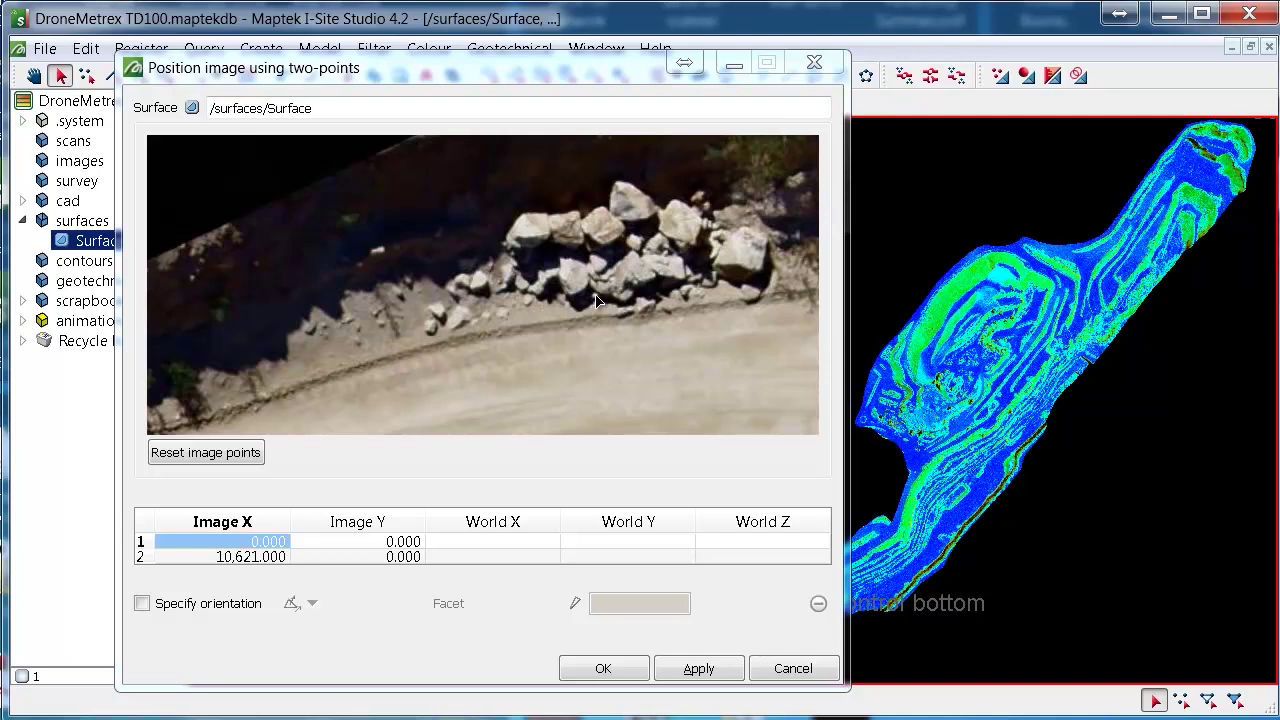
pyautogui.click(597, 300)
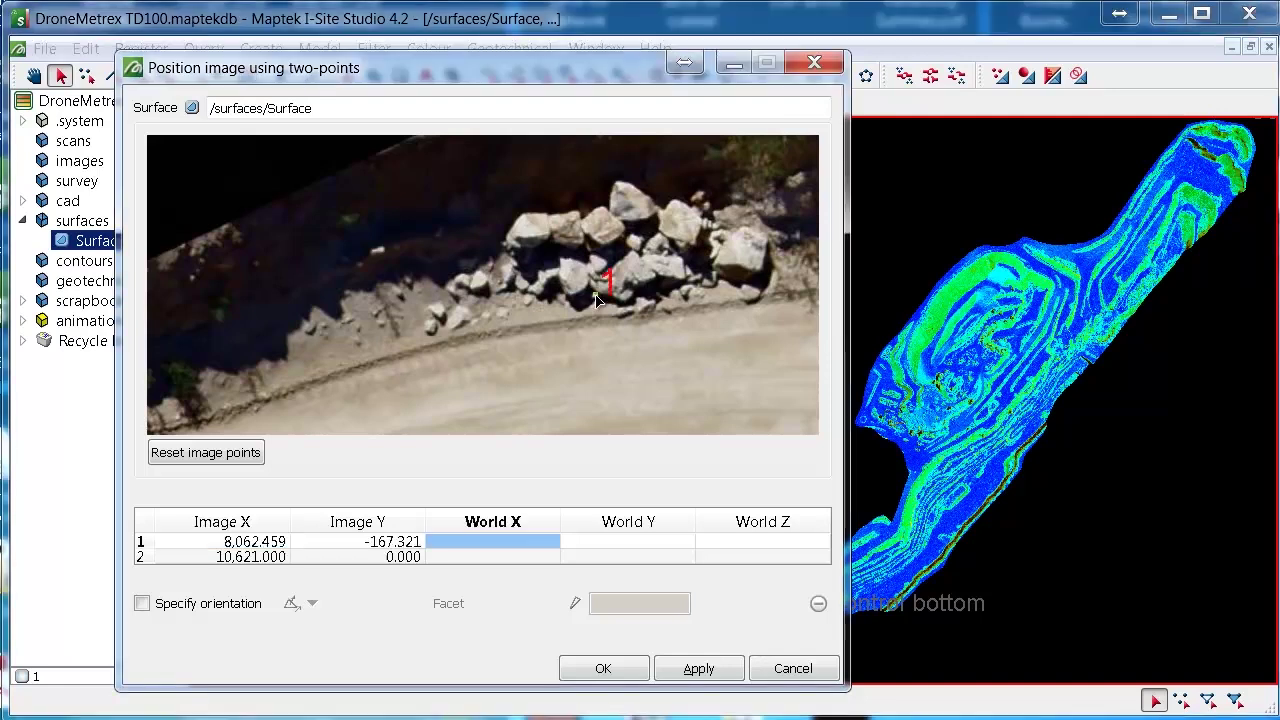
# Snap point 1's world position to the "Control top" label at 321,026.928, 6,183,793.643, 330.400, using point selection.
pyautogui.scroll(-2, 1114, 366)
pyautogui.moveTo(1136, 323); pyautogui.dragTo(1046, 414, button='middle')
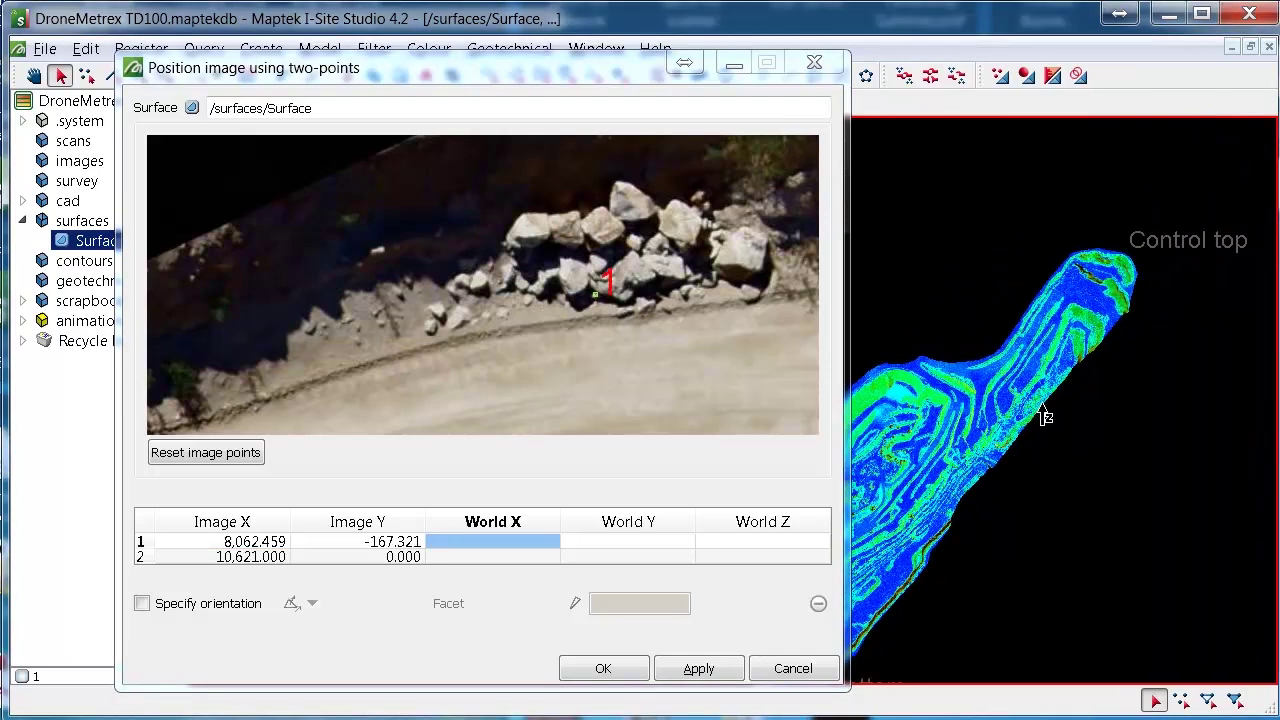
pyautogui.scroll(-2, 1077, 376)
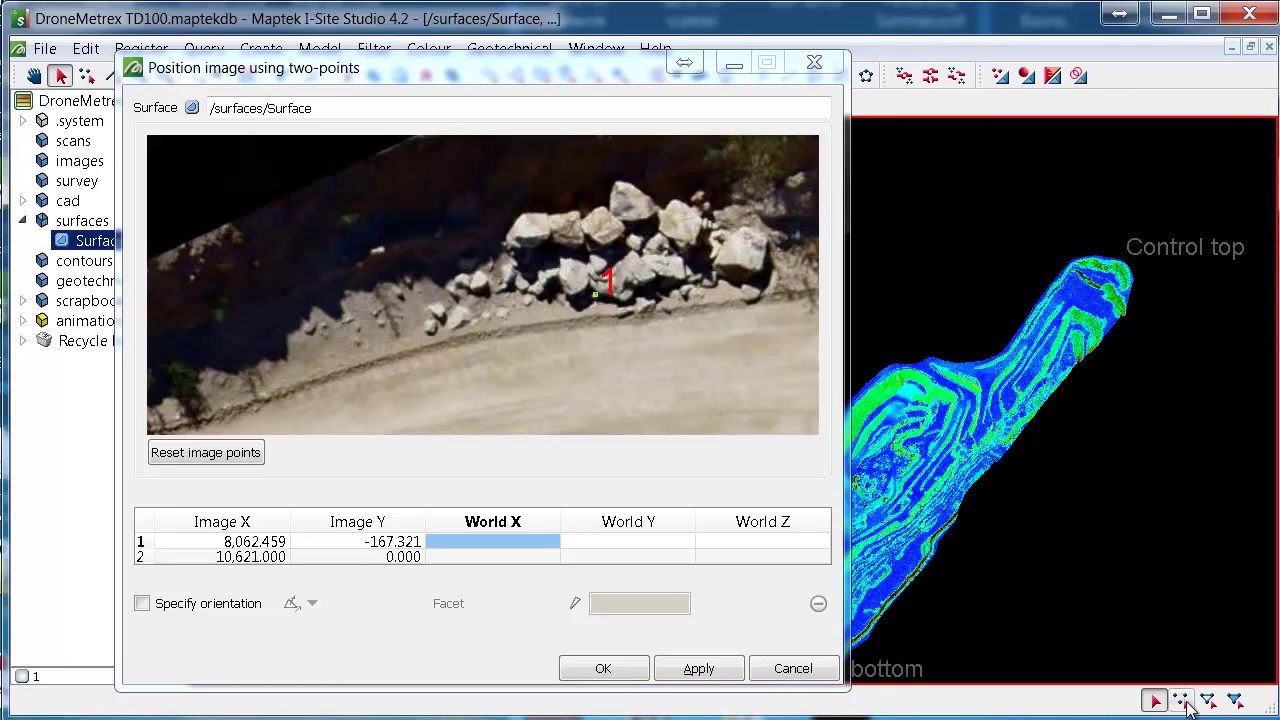
pyautogui.click(1182, 701)
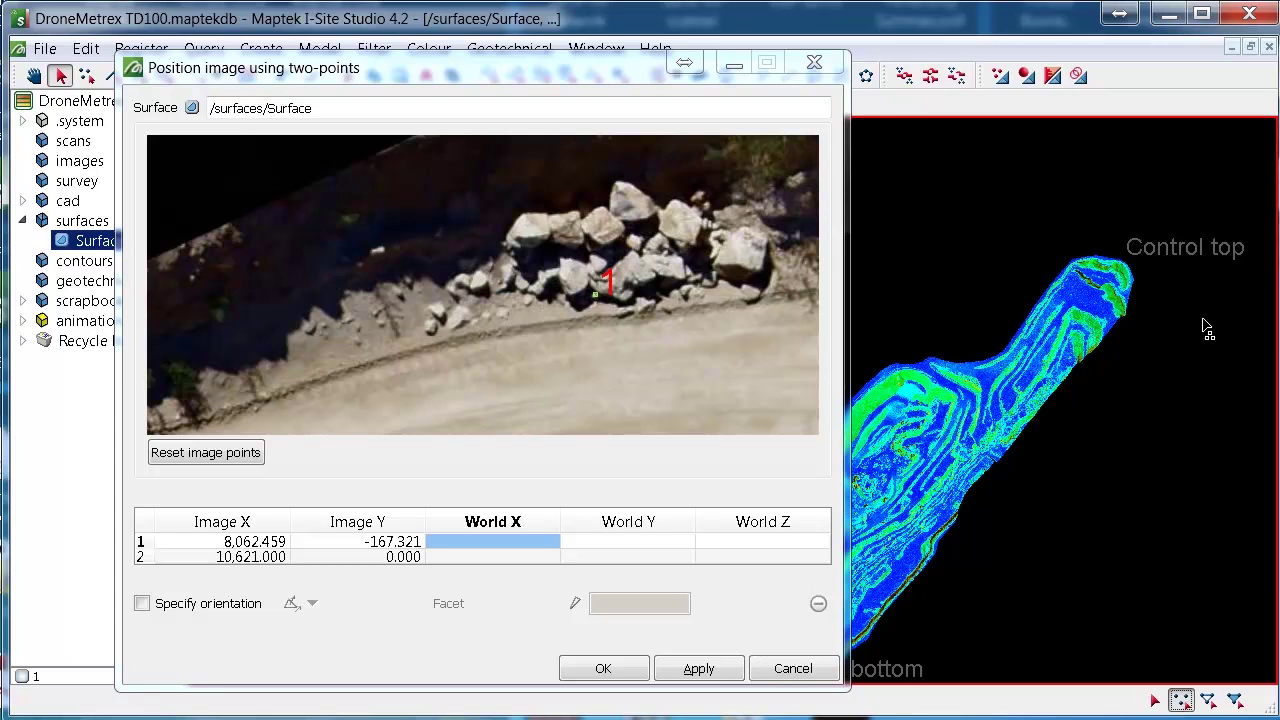
pyautogui.click(1138, 256)
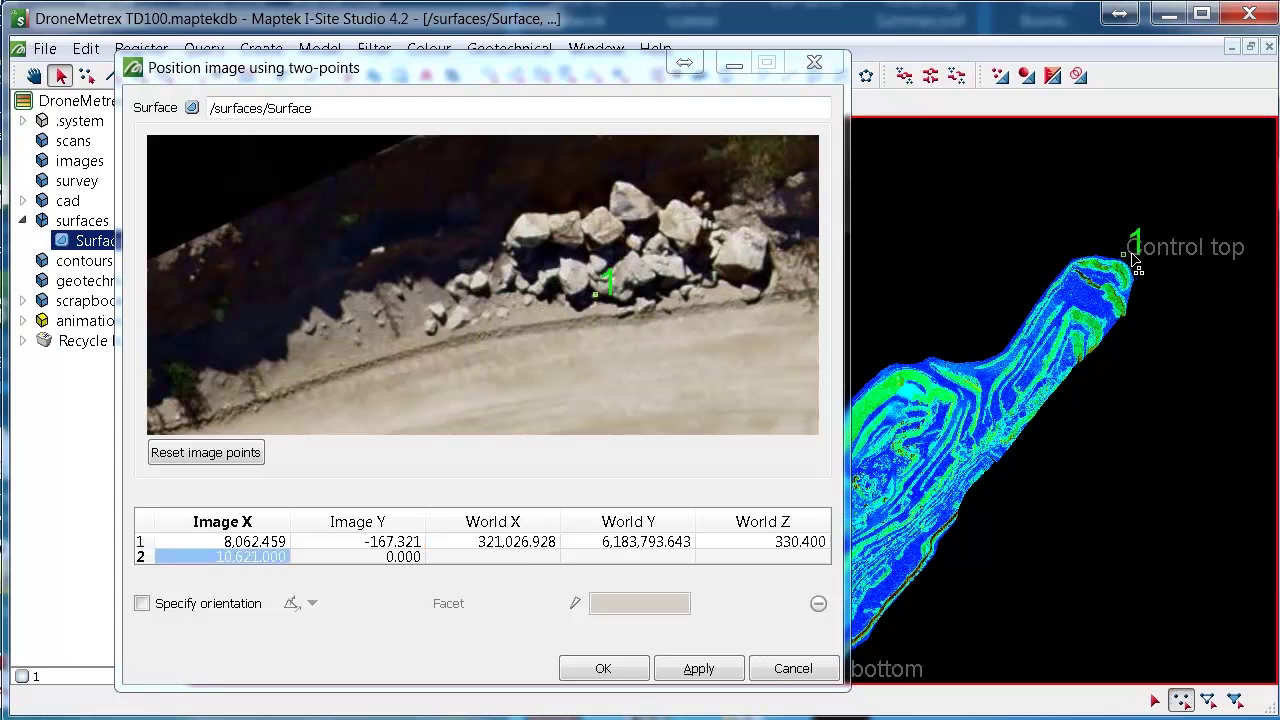
# Place image point 2 beside the rubble at the photo's lower edge, at about X 1670, Y -14504.
pyautogui.scroll(-8, 529, 366)
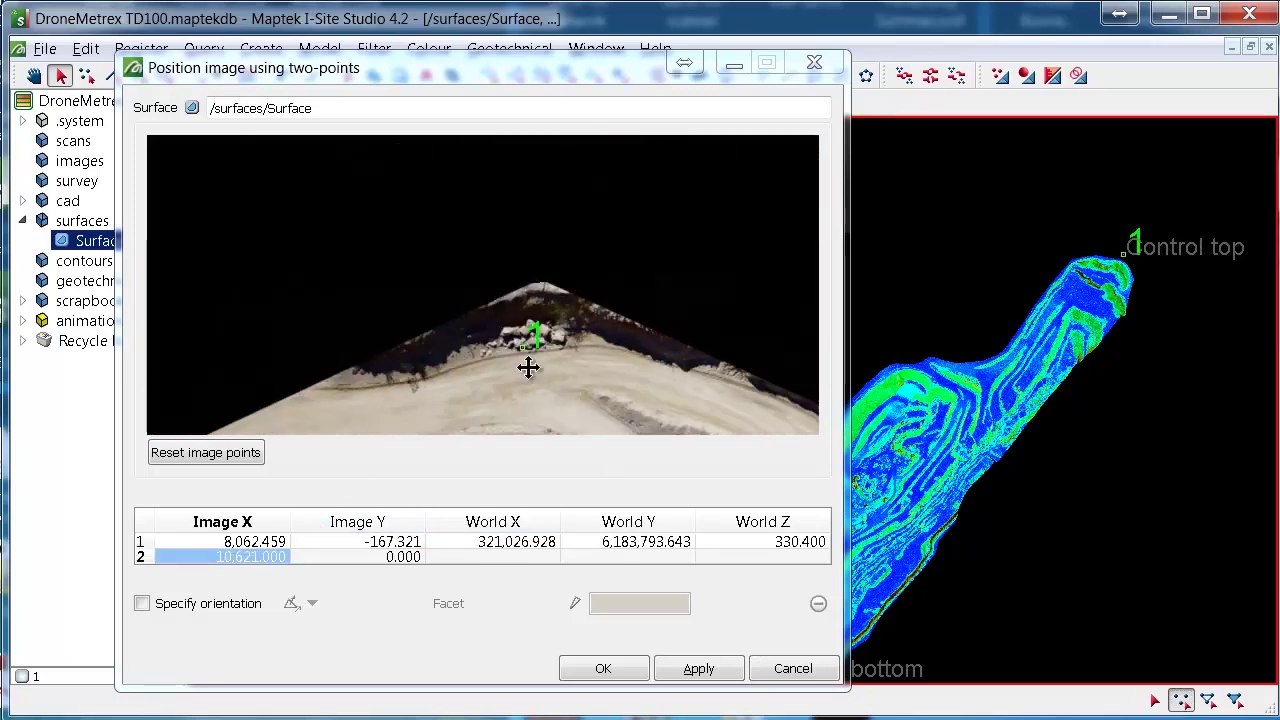
pyautogui.moveTo(553, 365); pyautogui.dragTo(617, 355)
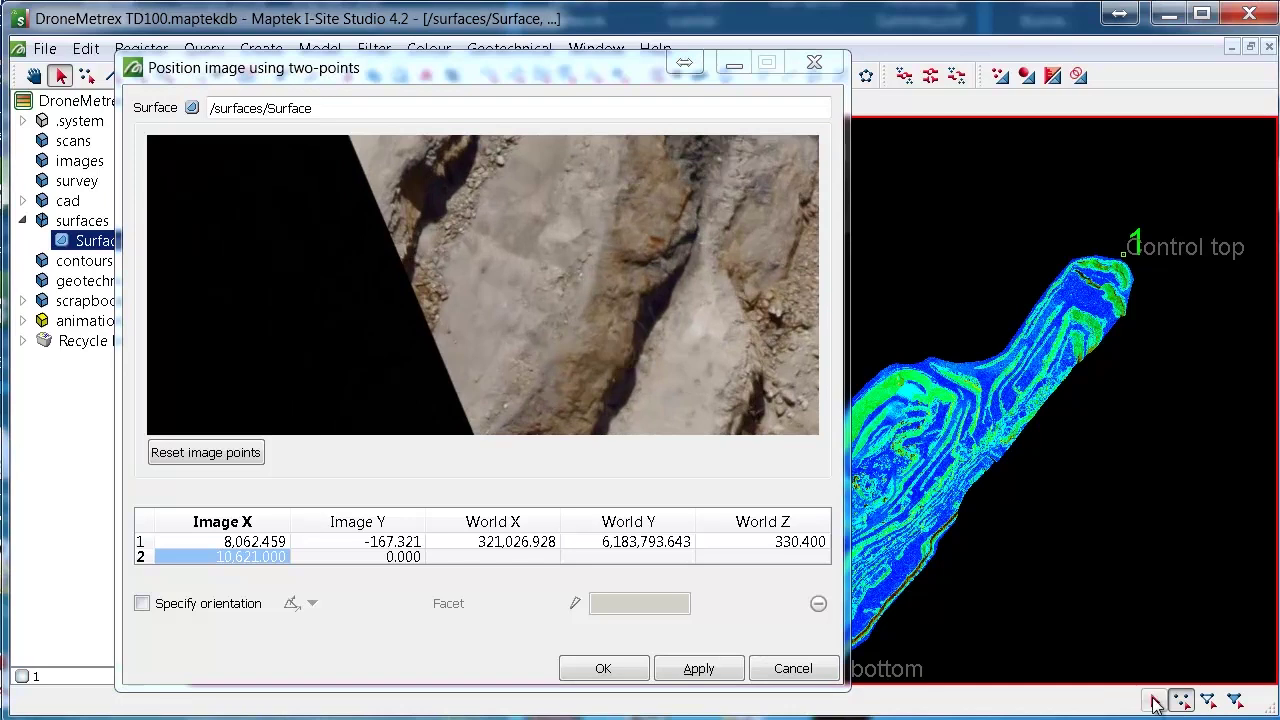
pyautogui.click(1155, 703)
pyautogui.moveTo(493, 371); pyautogui.dragTo(497, 324)
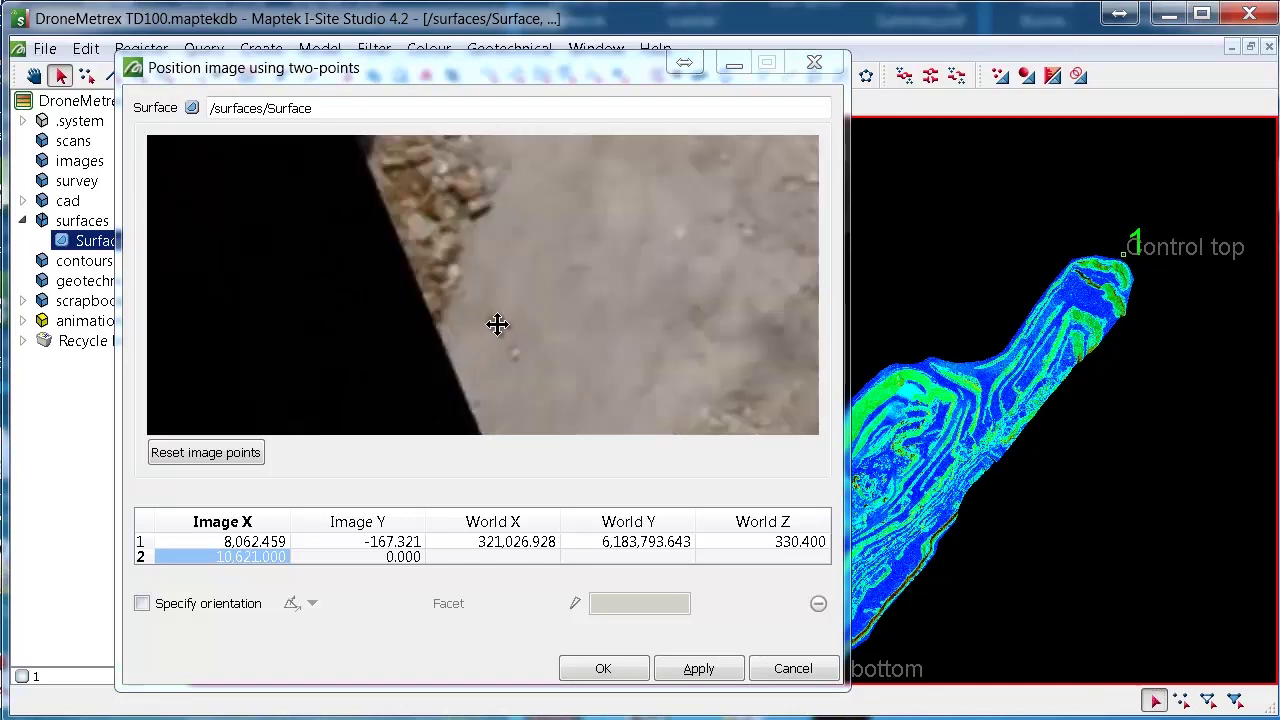
pyautogui.click(497, 320)
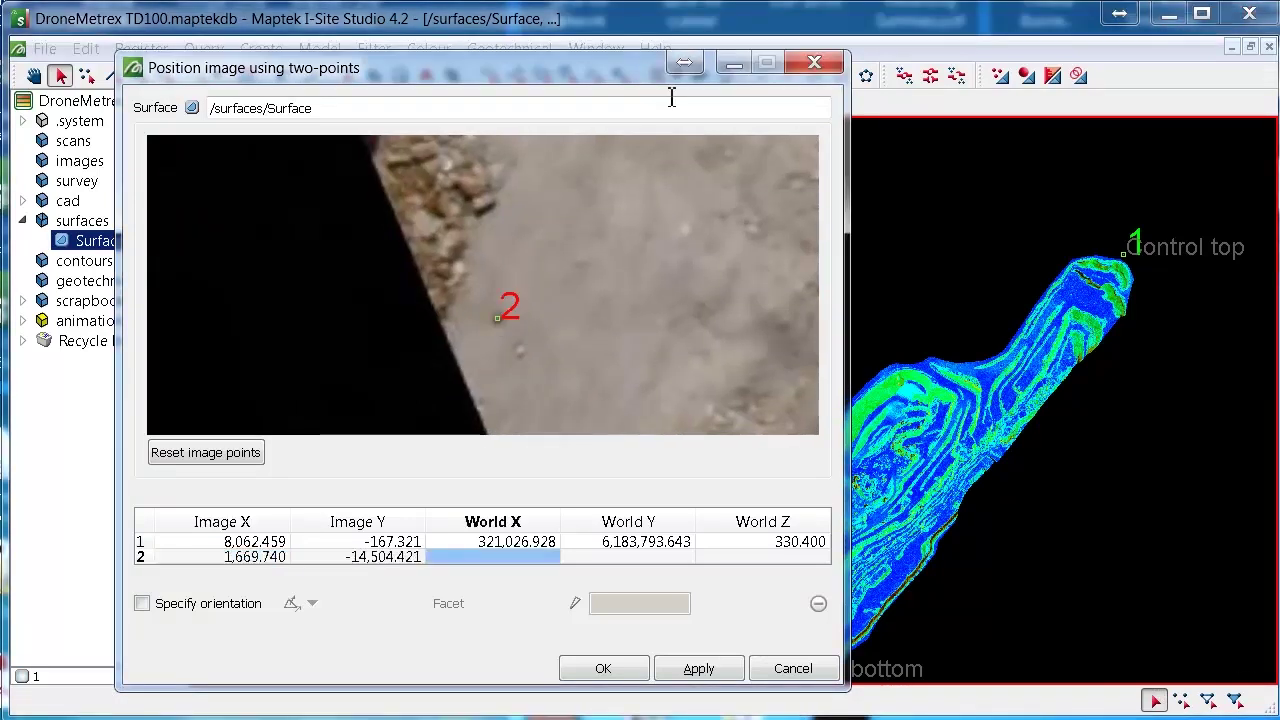
# Snap point 2's world position to the "Control bottom" label at 320,515.481, 6,182,646.773, 291.592.
pyautogui.moveTo(622, 75); pyautogui.dragTo(557, 56)
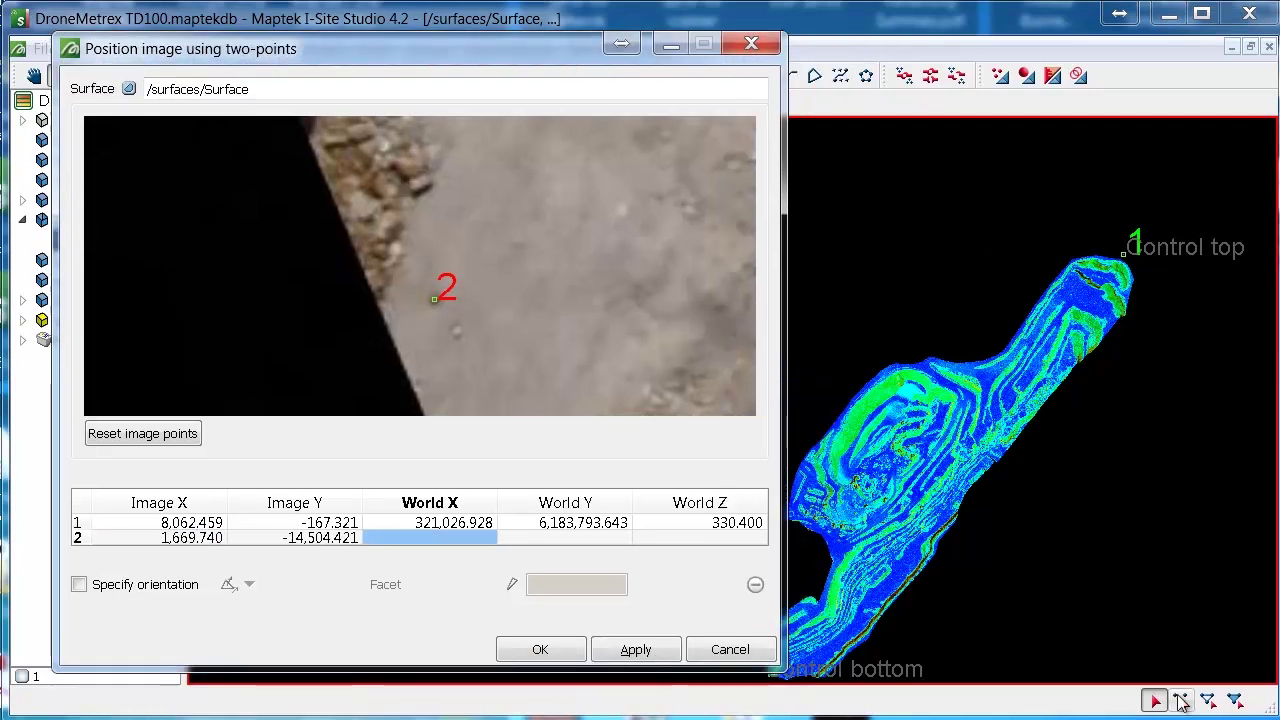
pyautogui.click(1181, 701)
pyautogui.moveTo(966, 609); pyautogui.dragTo(1027, 505)
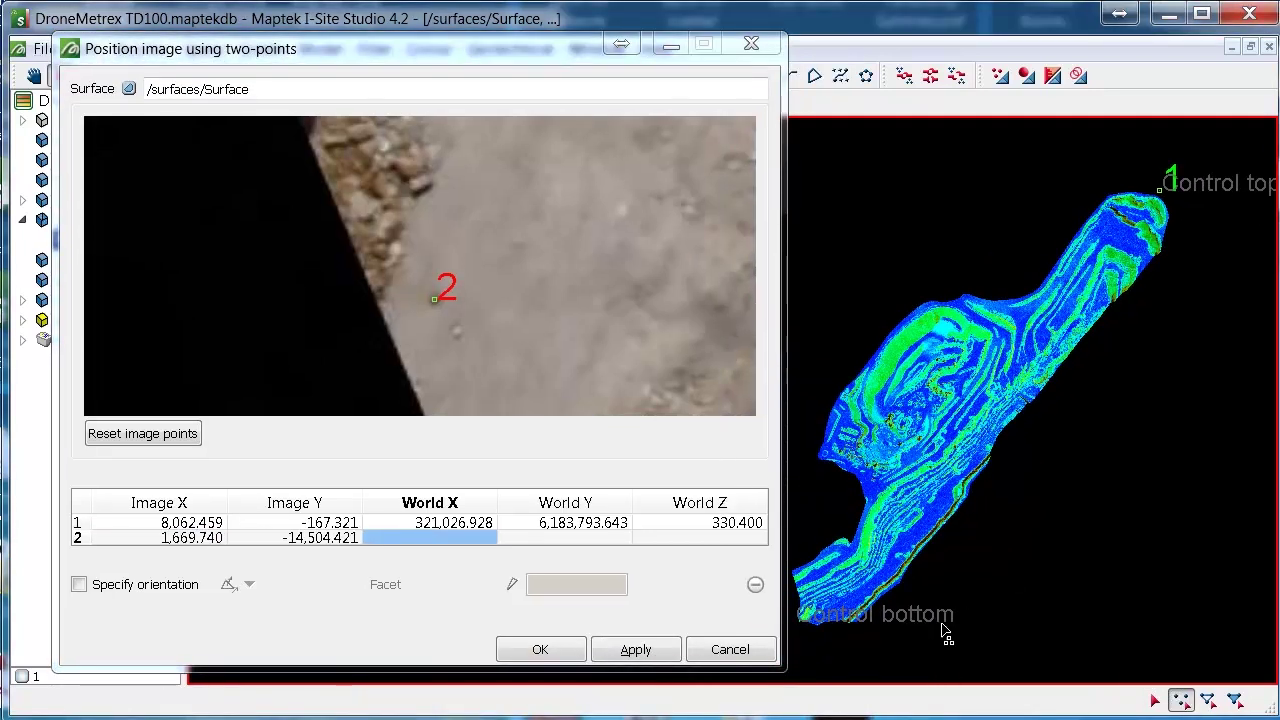
pyautogui.click(888, 624)
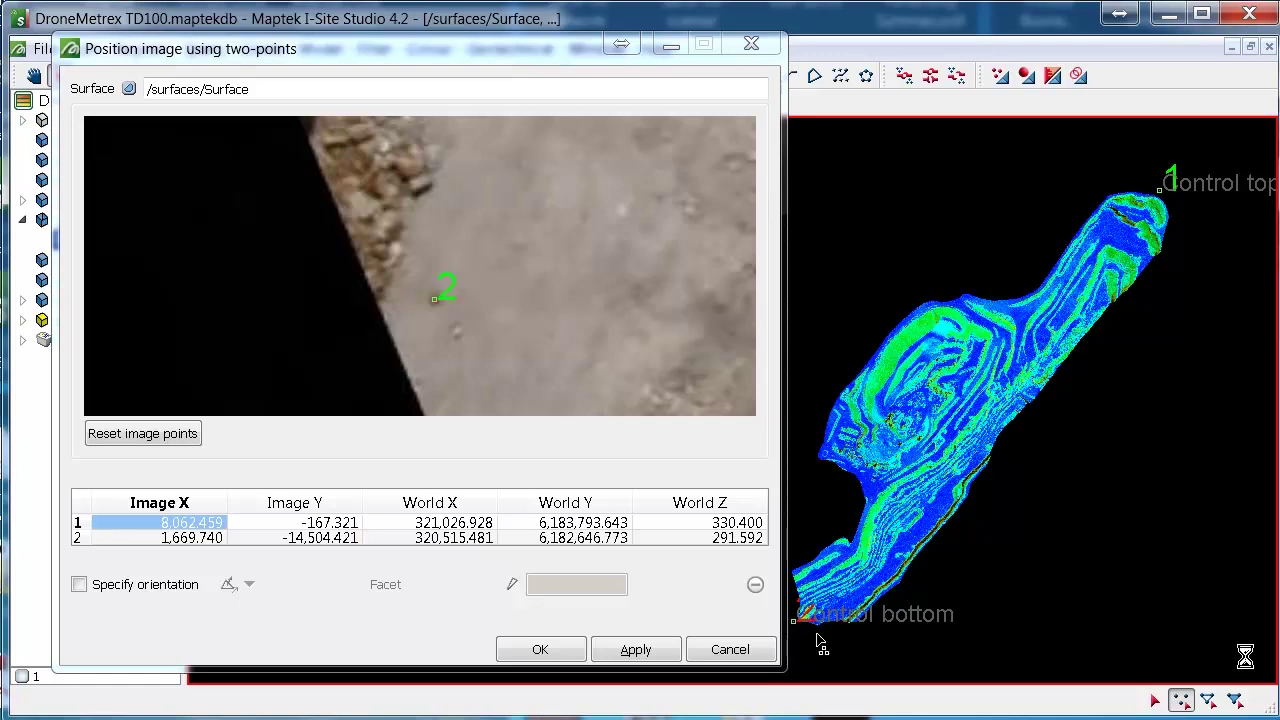
# Examine the previewed photo plane from above and from the side, checking its fit and tilt against the mine surface.
pyautogui.scroll(-4, 976, 508)
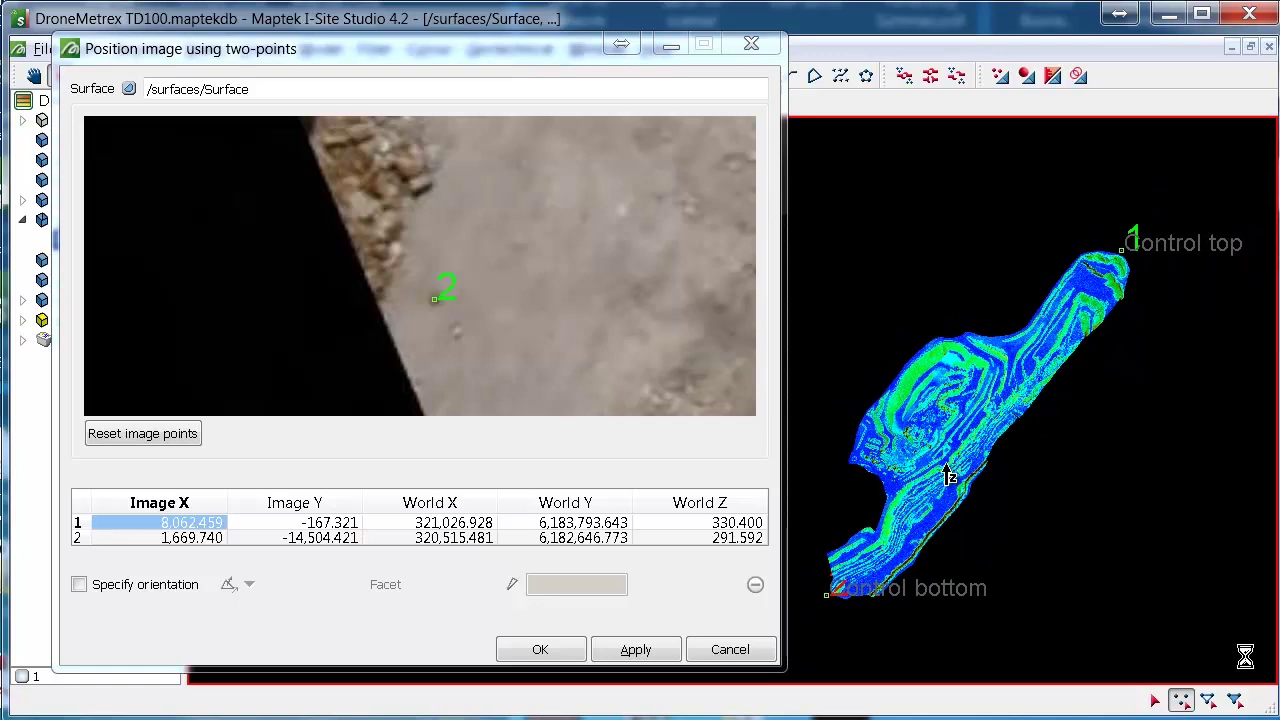
pyautogui.moveTo(952, 472); pyautogui.dragTo(1134, 376, button='middle')
pyautogui.moveTo(1136, 376); pyautogui.dragTo(1000, 414)
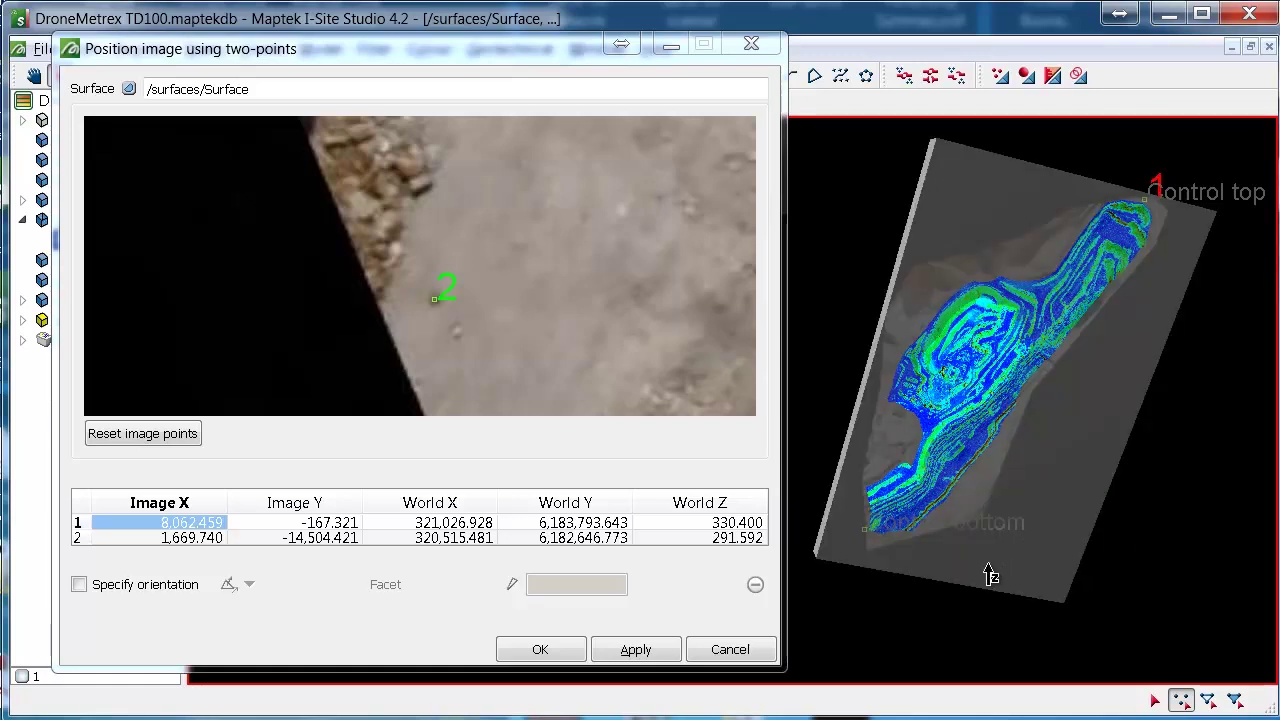
pyautogui.moveTo(986, 571); pyautogui.dragTo(1040, 405)
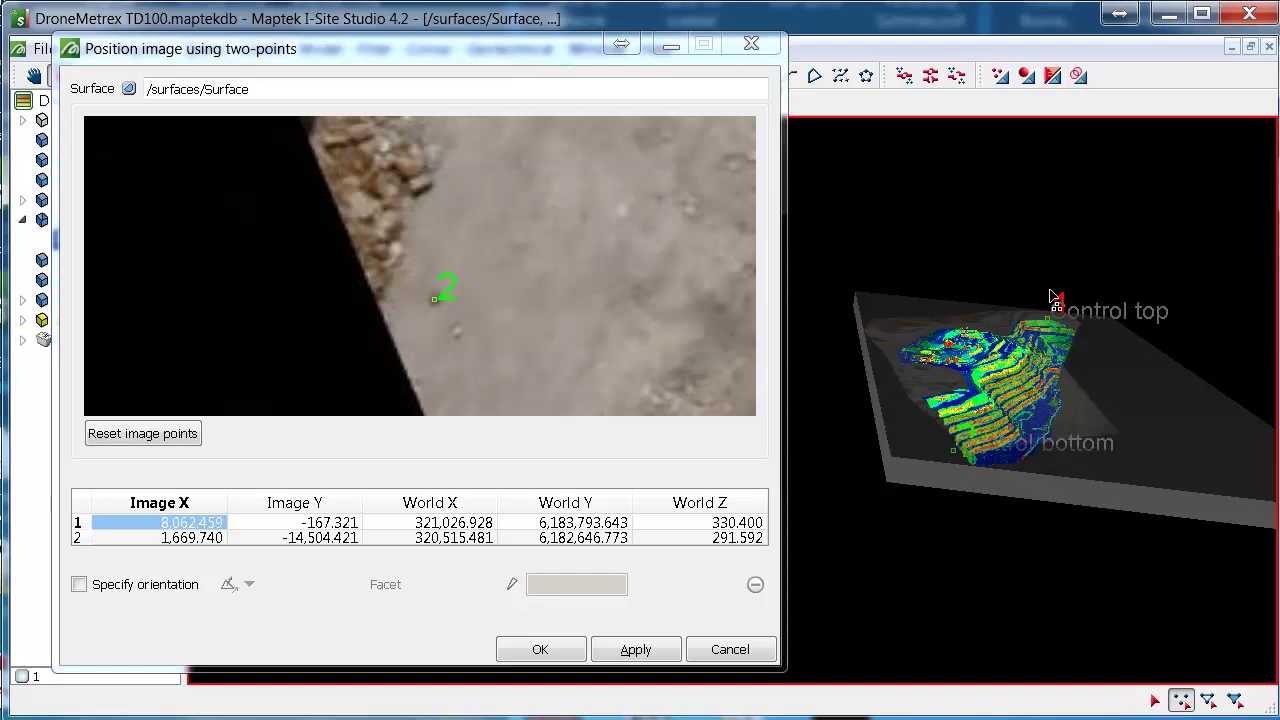
pyautogui.moveTo(1108, 434); pyautogui.dragTo(1060, 430)
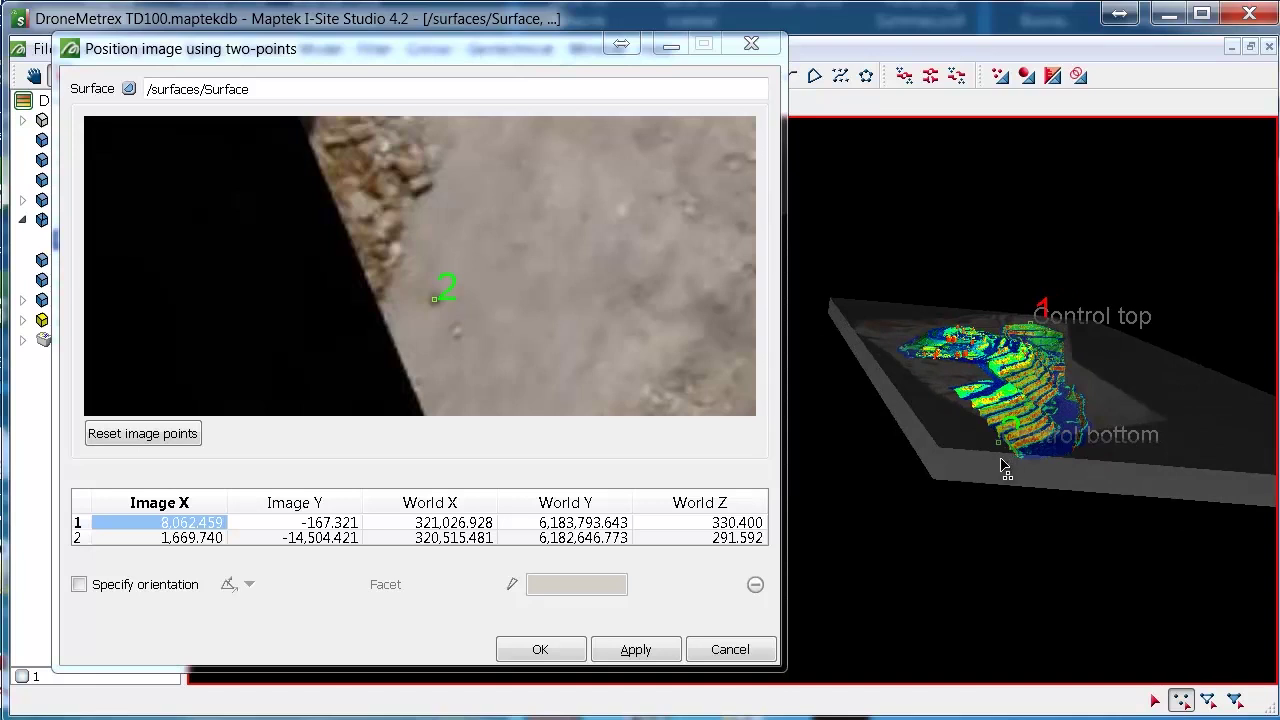
pyautogui.moveTo(1052, 364); pyautogui.dragTo(1030, 378)
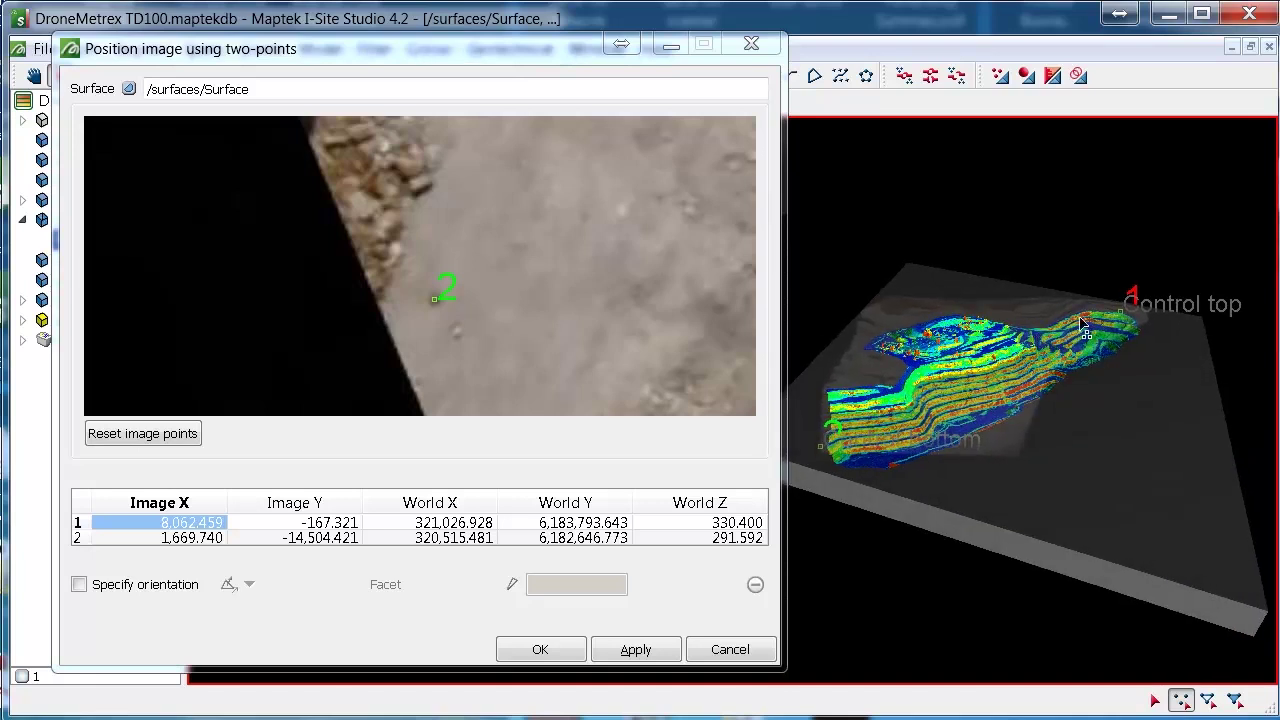
pyautogui.moveTo(1071, 509); pyautogui.dragTo(1040, 420)
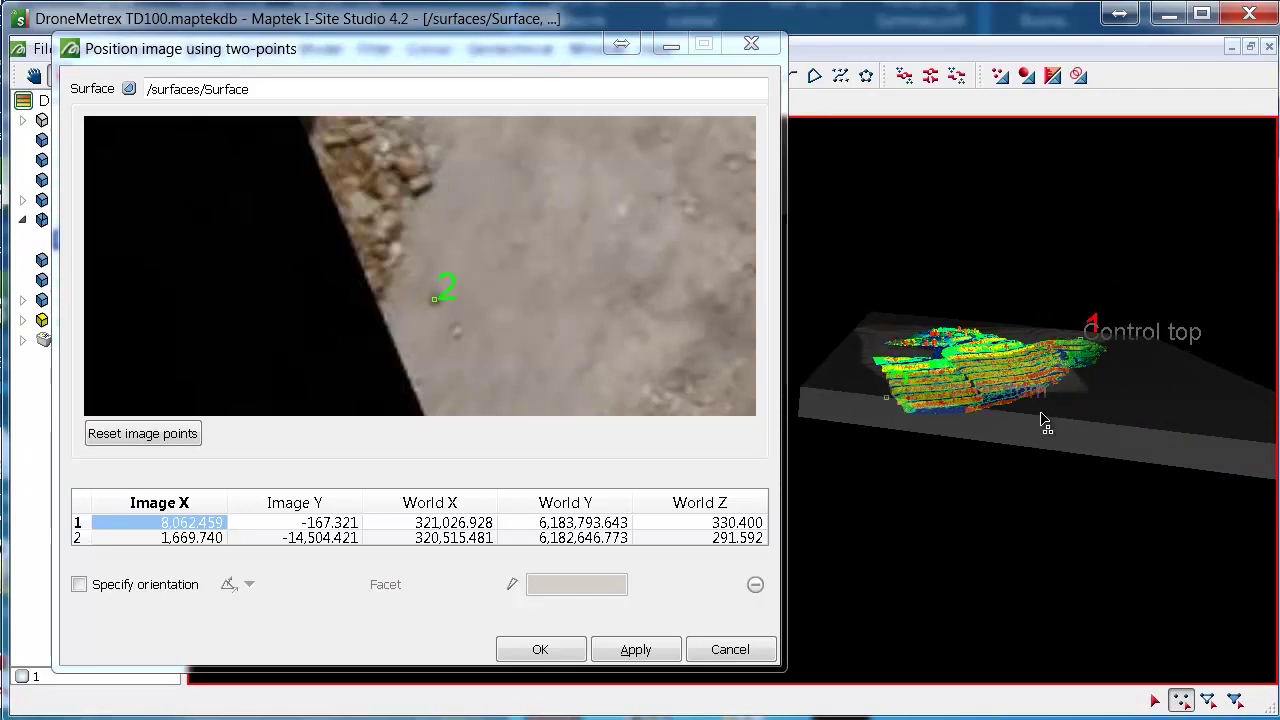
# Specify the image orientation as axis aligned in the Z direction, and check the preview against the pit surface.
pyautogui.click(79, 585)
pyautogui.click(249, 584)
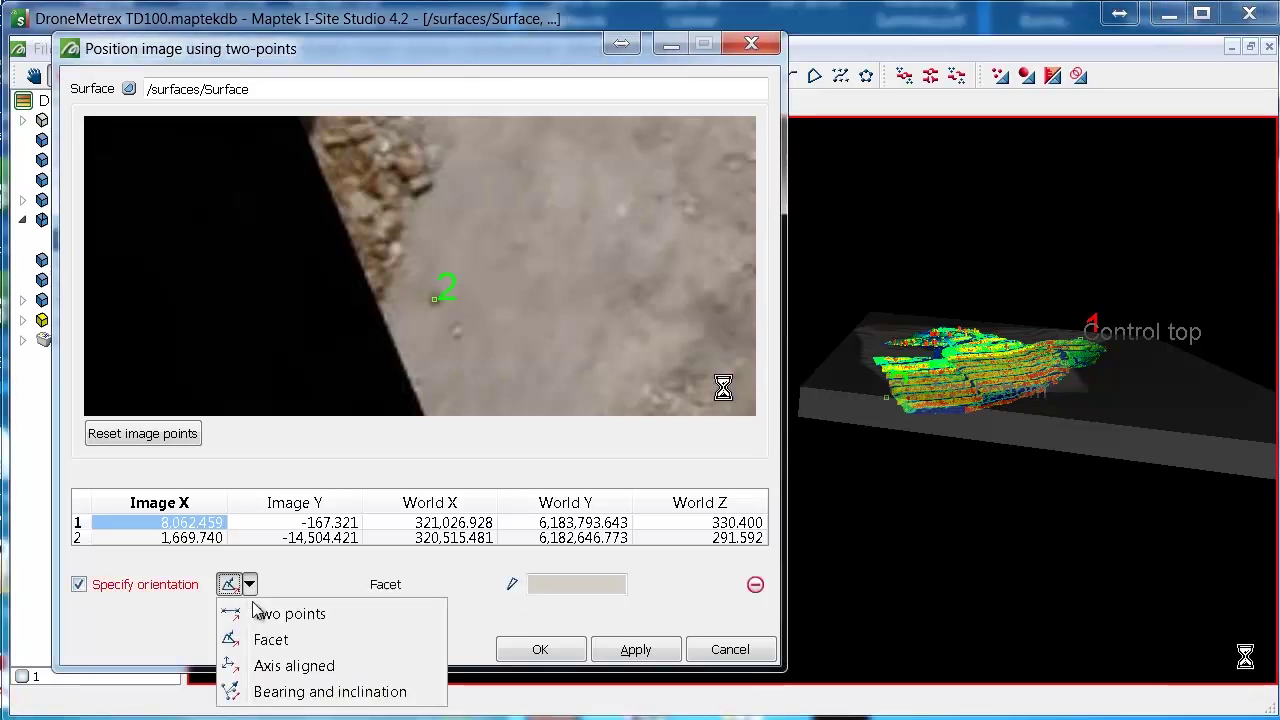
pyautogui.click(270, 668)
pyautogui.click(606, 583)
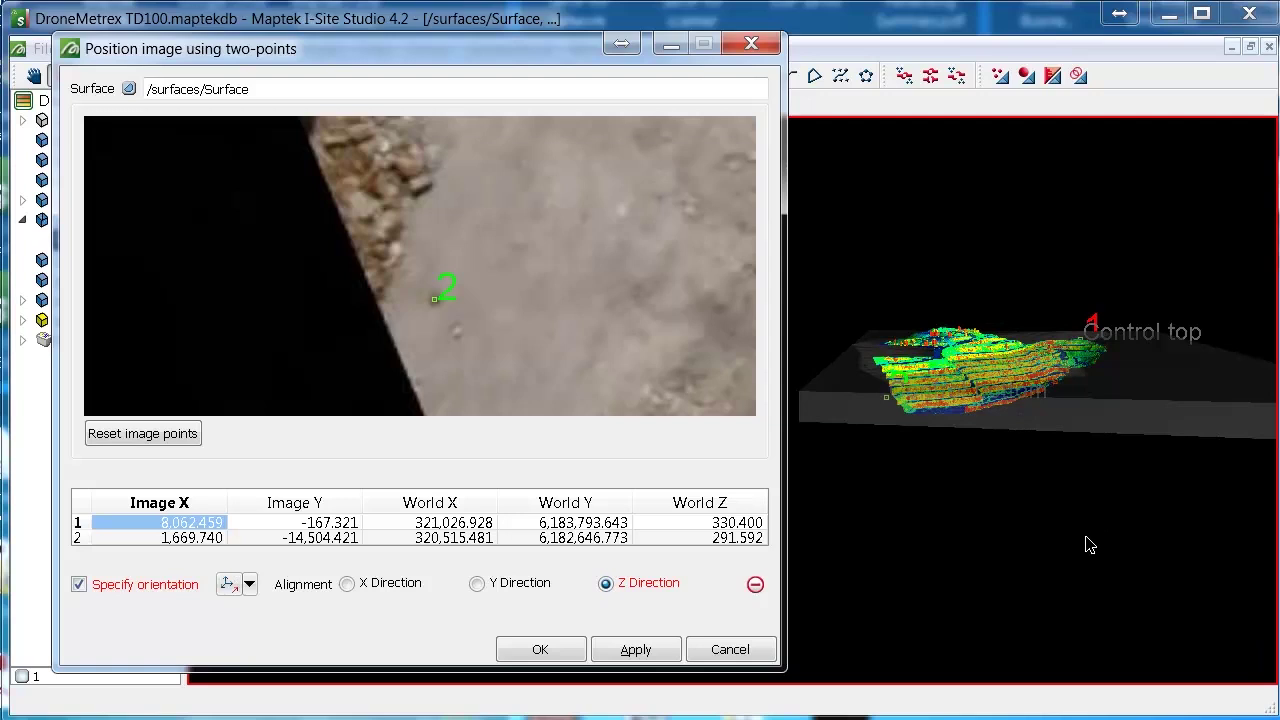
pyautogui.moveTo(1054, 459); pyautogui.dragTo(1052, 620)
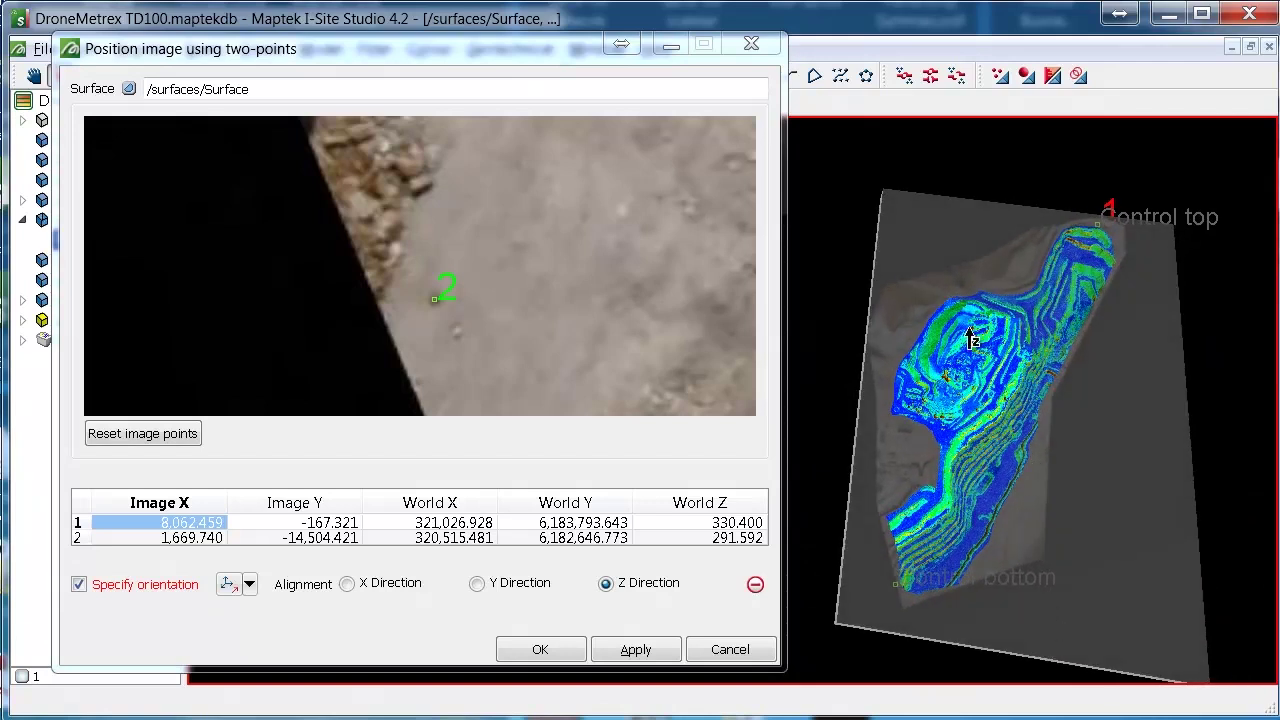
pyautogui.moveTo(970, 338); pyautogui.dragTo(1037, 266)
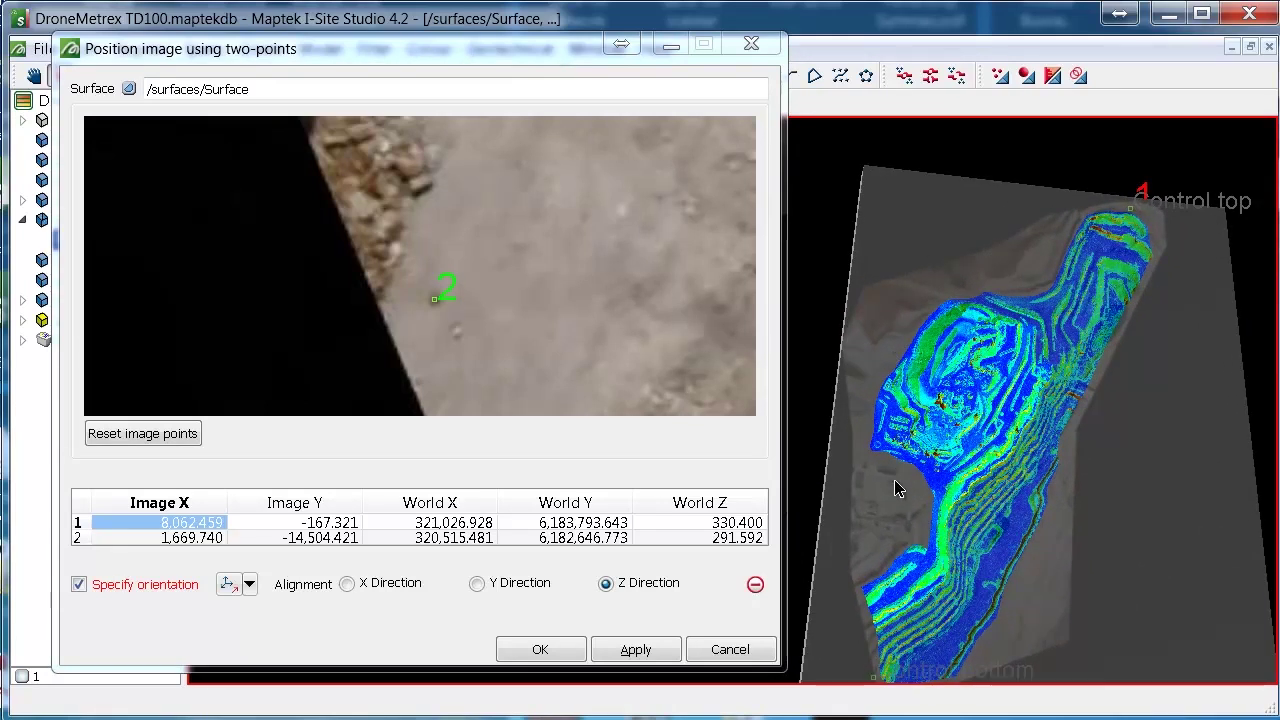
pyautogui.moveTo(932, 584); pyautogui.dragTo(892, 463, button='middle')
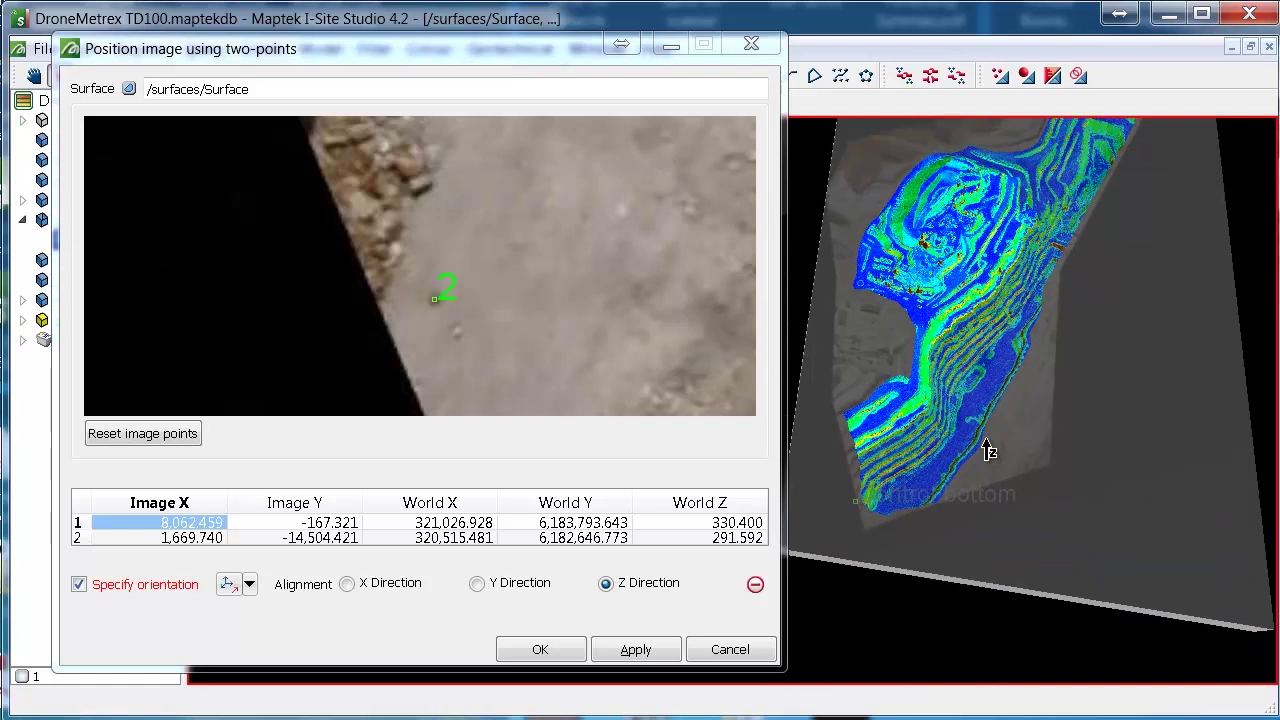
# Confirm the two-point photo positioning on the surface and hide the Control top and Control bottom labels.
pyautogui.moveTo(988, 452); pyautogui.dragTo(930, 515)
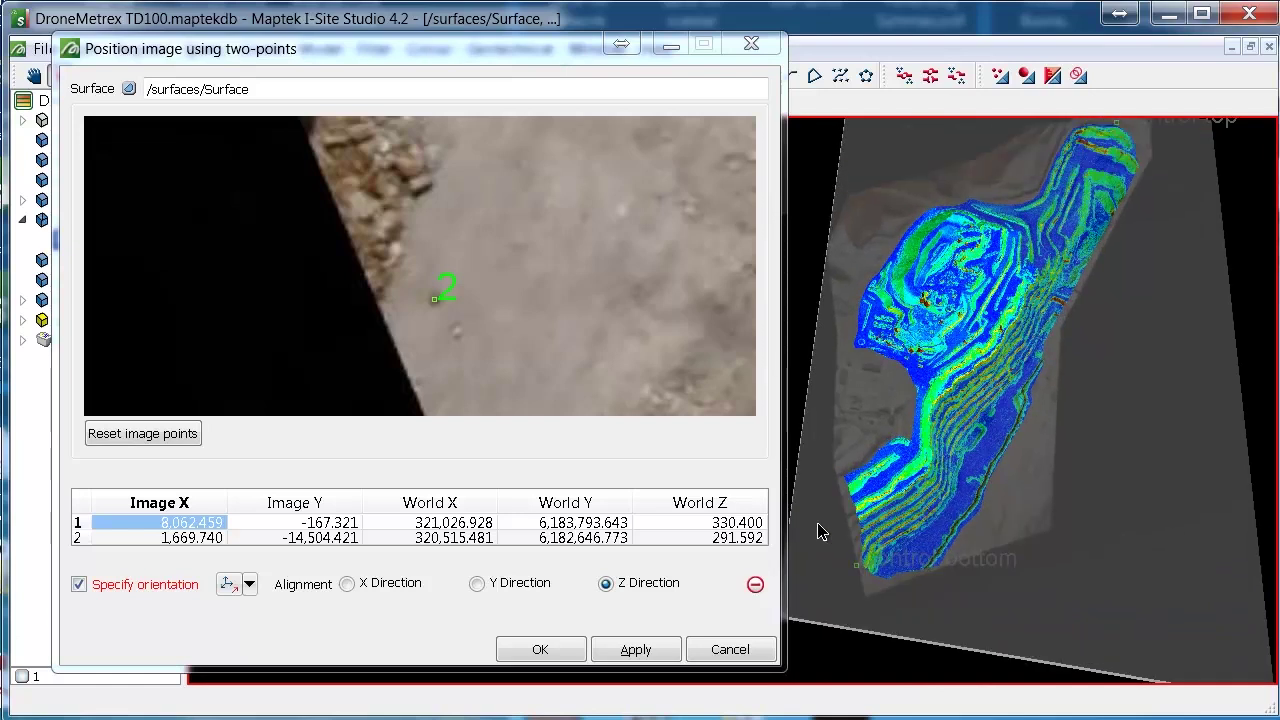
pyautogui.click(541, 651)
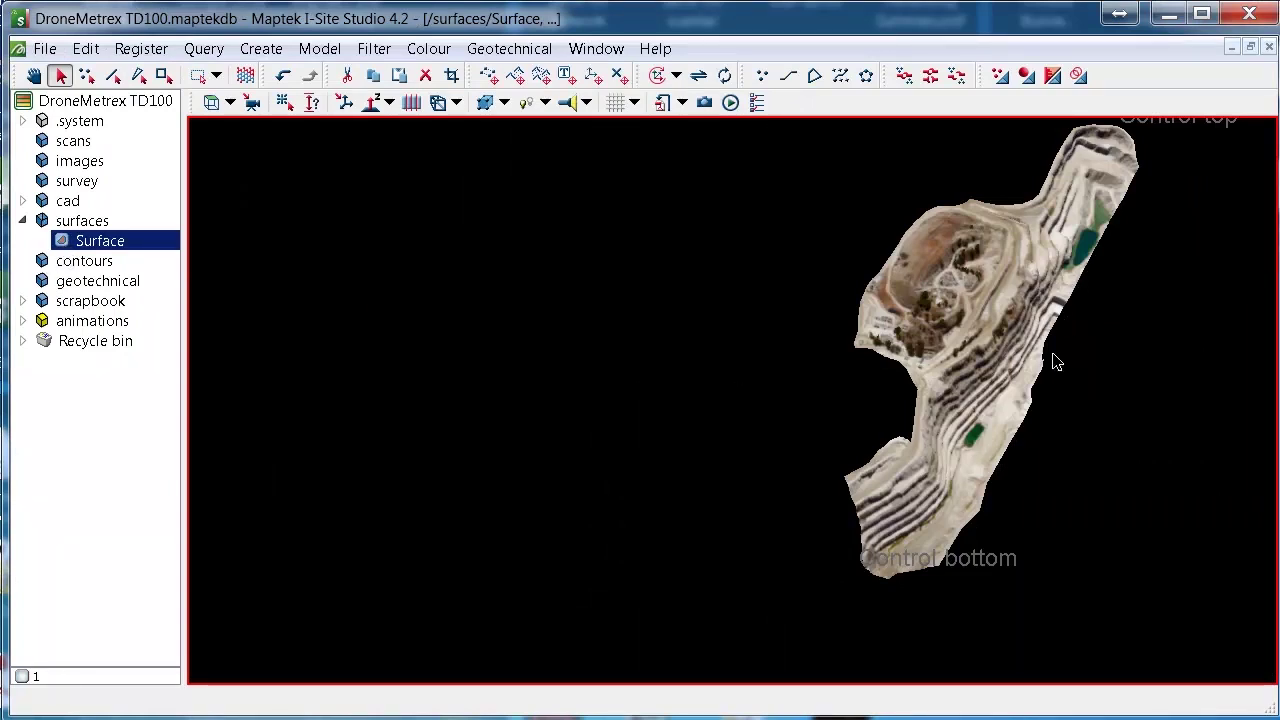
pyautogui.moveTo(970, 455); pyautogui.dragTo(995, 368)
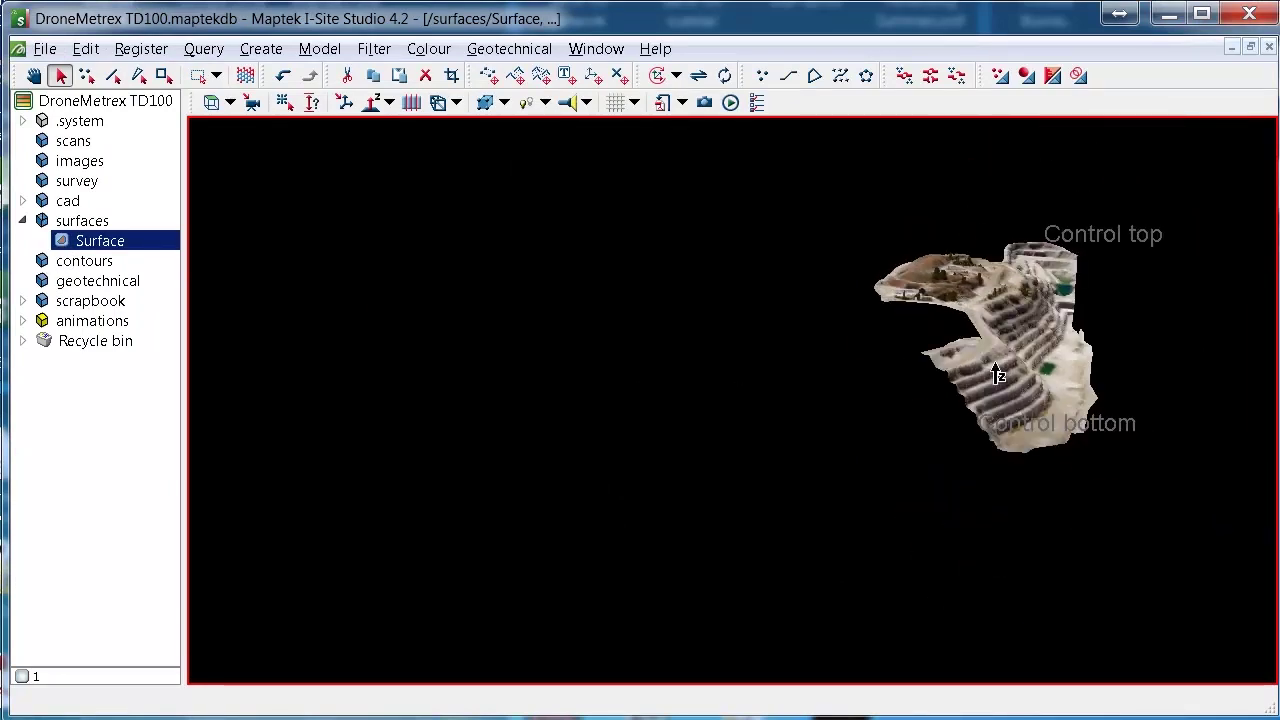
pyautogui.rightClick(1028, 311)
pyautogui.click(1085, 410)
# Examine the photo-textured surface up close, covering the pit benches, the green ponds and the rubble slope above the haul road.
pyautogui.scroll(5, 1067, 330)
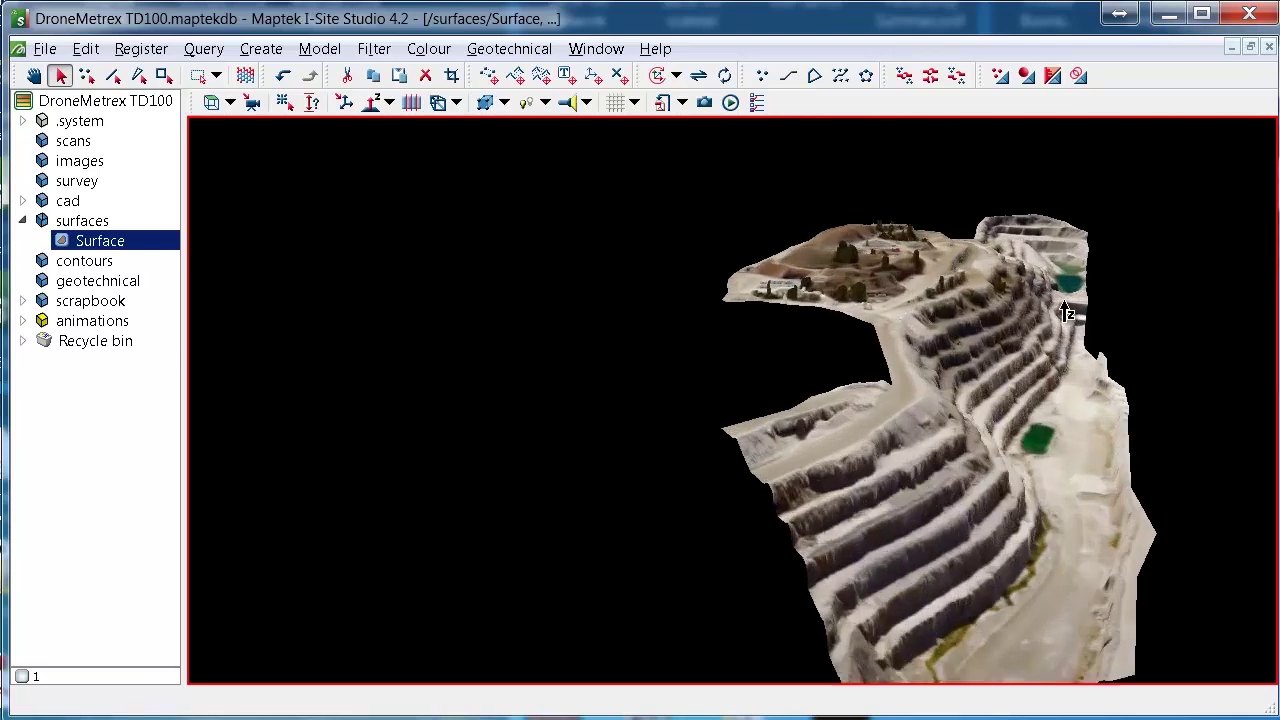
pyautogui.moveTo(1066, 311); pyautogui.dragTo(981, 316, button='middle')
pyautogui.scroll(10, 981, 316)
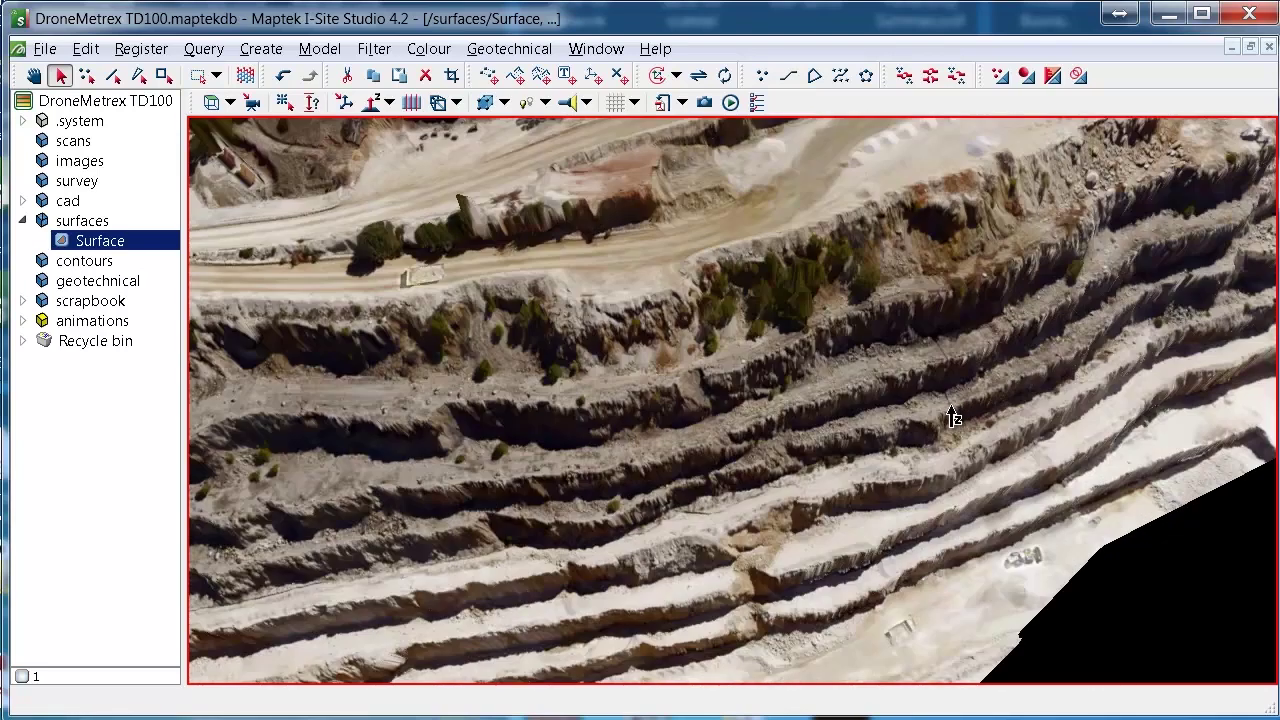
pyautogui.press('c')
pyautogui.click(951, 376)
pyautogui.moveTo(677, 437); pyautogui.dragTo(631, 377, button='middle')
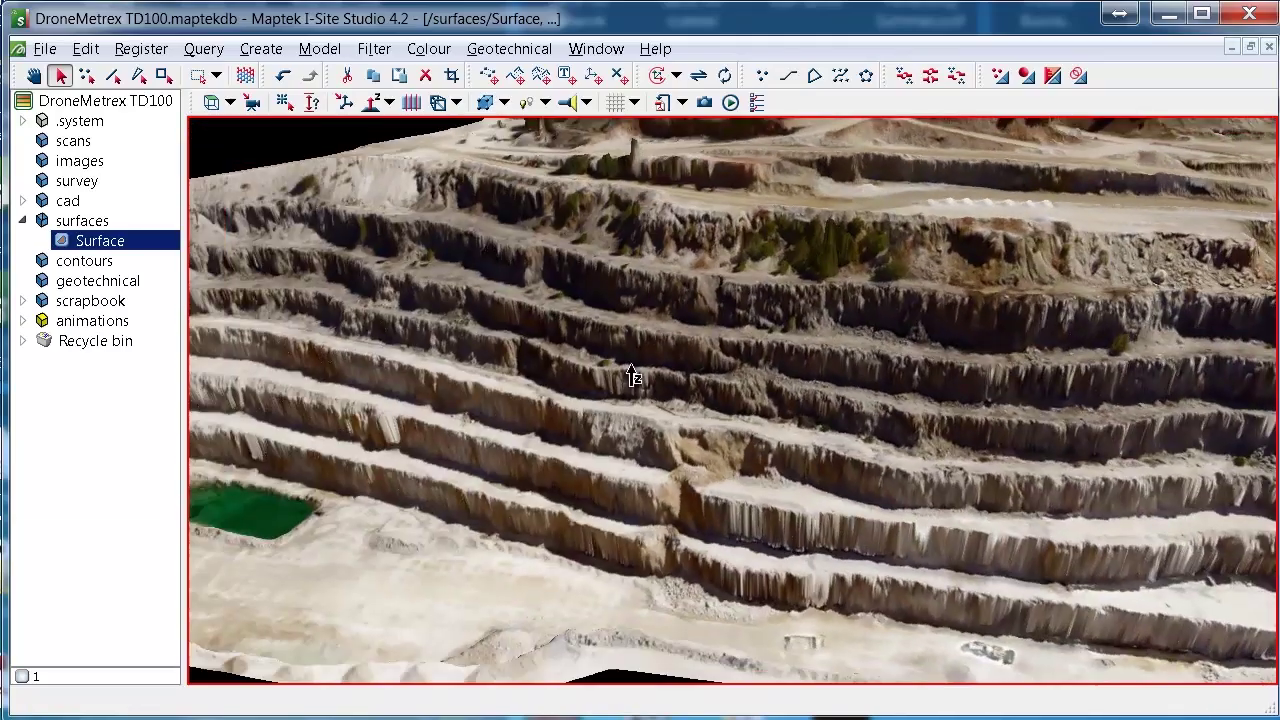
pyautogui.moveTo(933, 405); pyautogui.dragTo(309, 315, button='middle')
pyautogui.moveTo(870, 426); pyautogui.dragTo(436, 426, button='middle')
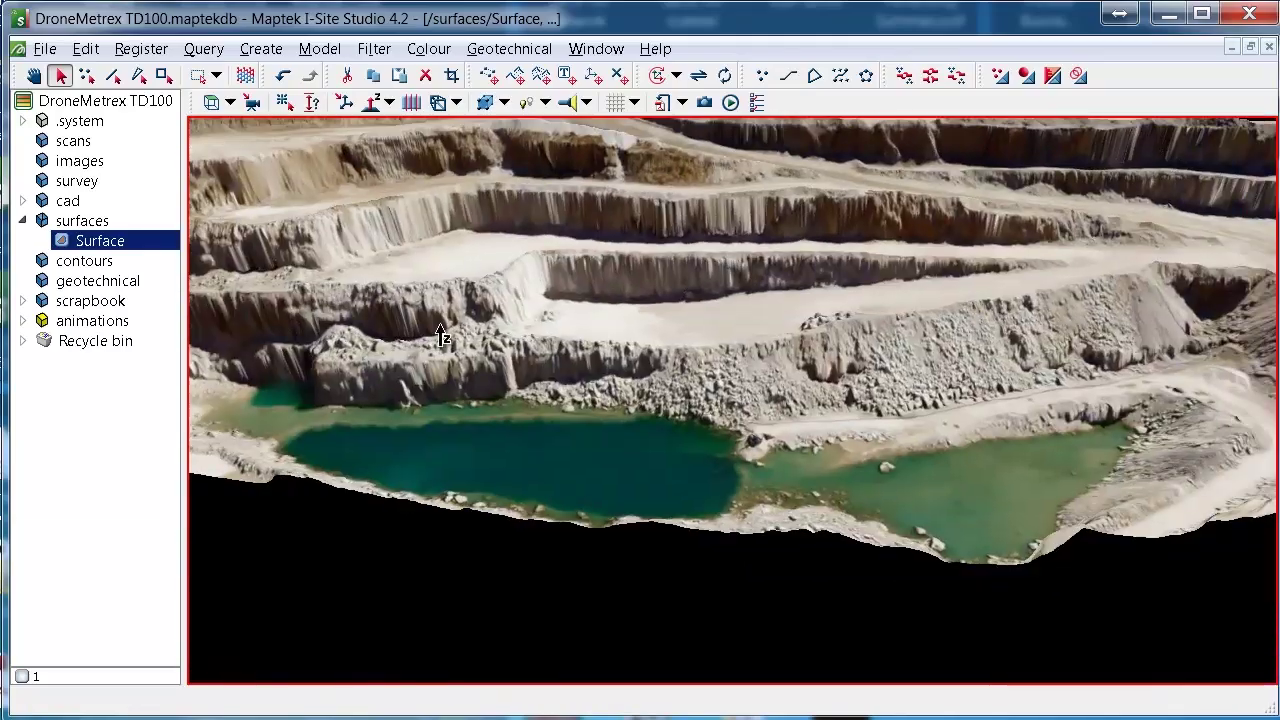
pyautogui.scroll(5, 942, 446)
pyautogui.moveTo(891, 389); pyautogui.dragTo(936, 536, button='middle')
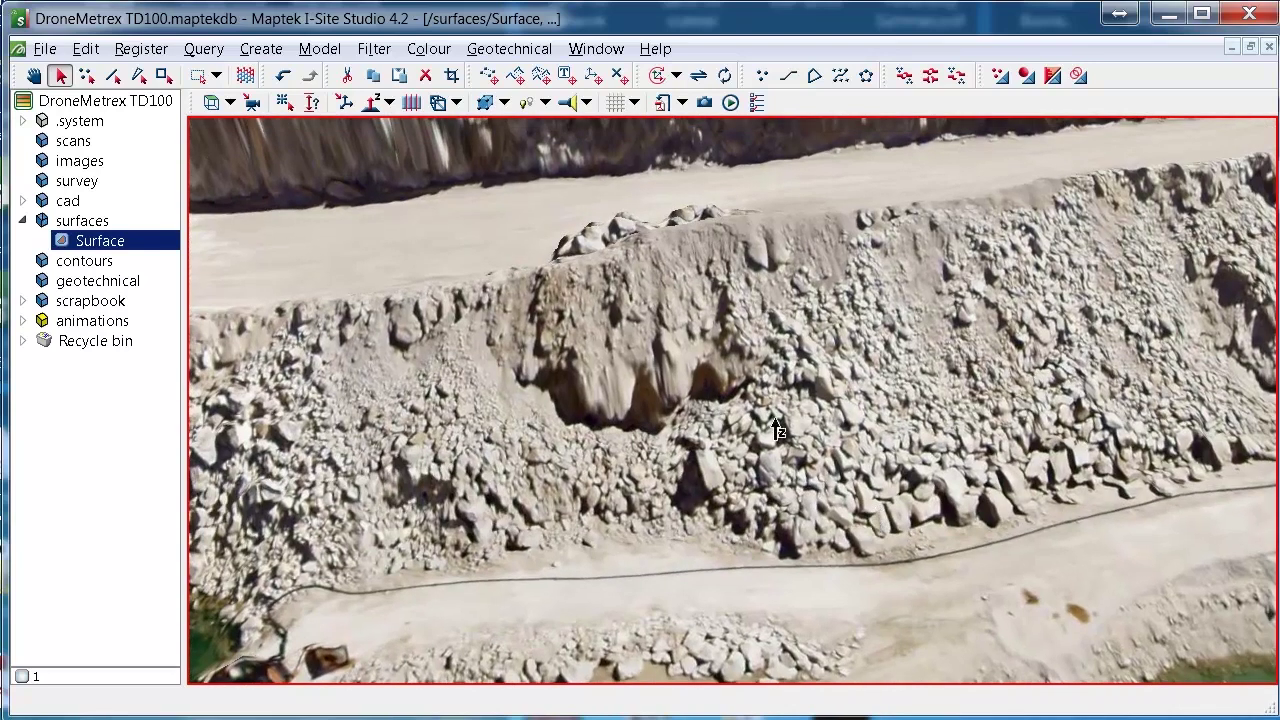
pyautogui.scroll(-5, 775, 418)
# Play the saved animation of the pit in the Animation editor and view the whole textured surface from above.
pyautogui.click(730, 102)
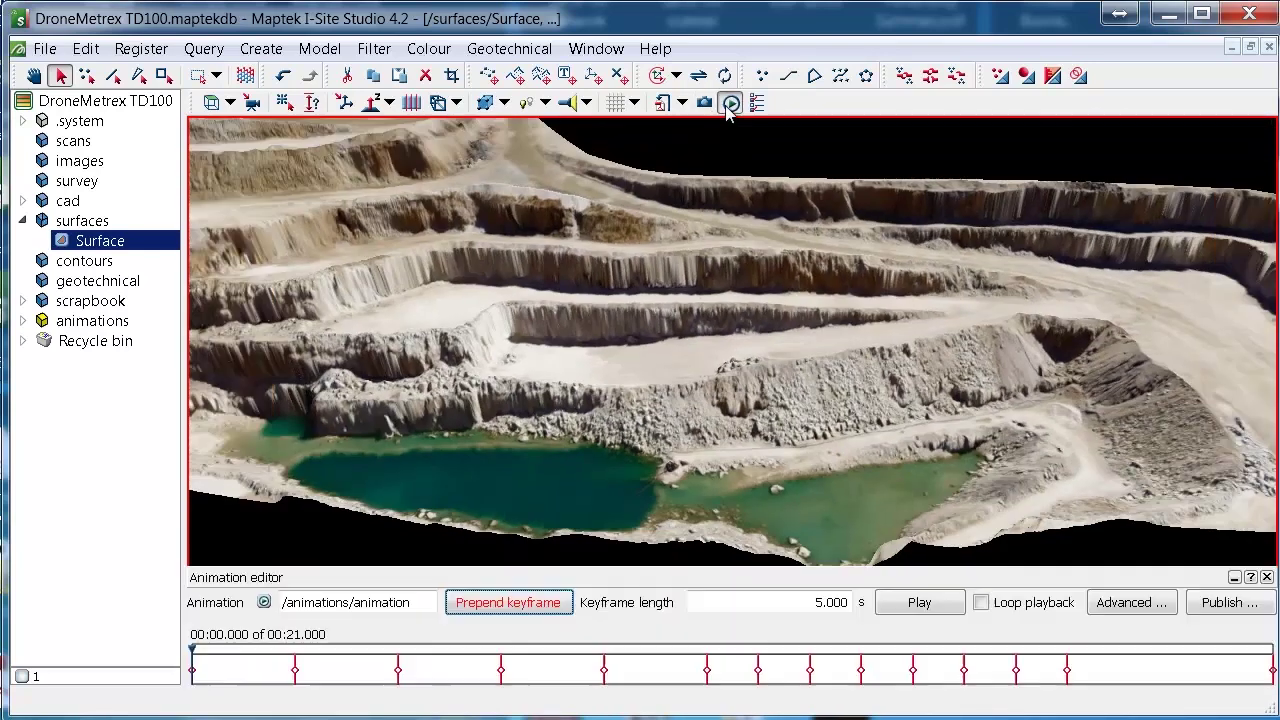
pyautogui.click(953, 604)
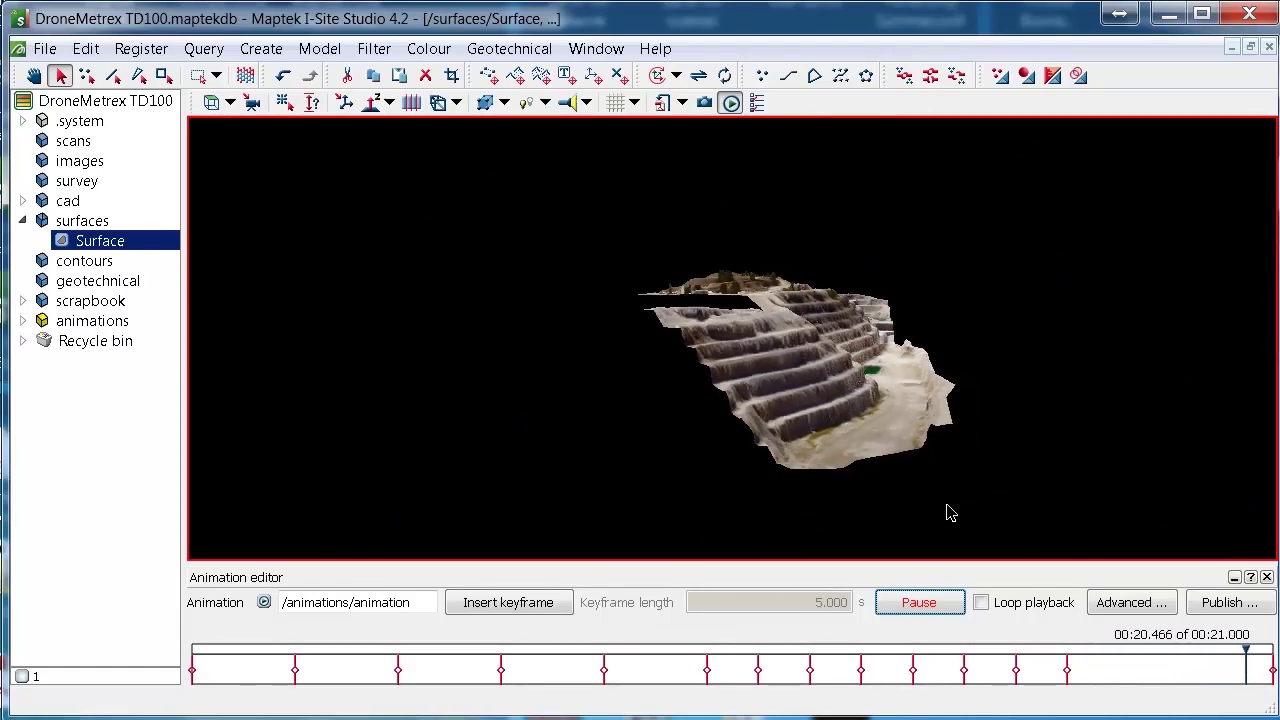
pyautogui.moveTo(944, 300); pyautogui.dragTo(646, 289, button='right')
pyautogui.scroll(5, 723, 300)
pyautogui.moveTo(776, 300); pyautogui.dragTo(744, 392, button='right')
pyautogui.scroll(-3, 744, 392)
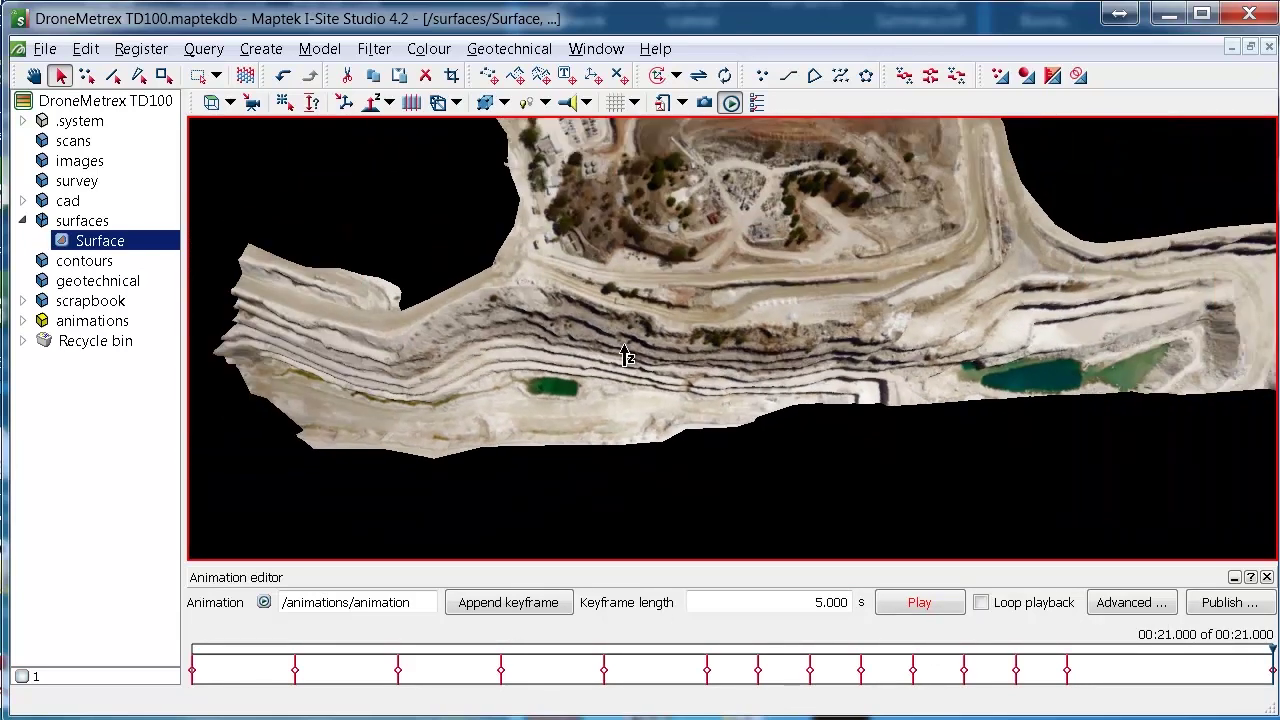
# Check the surface's view options for removing its photographs and changing how it is displayed, and leave them unchanged.
pyautogui.moveTo(624, 357); pyautogui.dragTo(697, 289)
pyautogui.rightClick(651, 236)
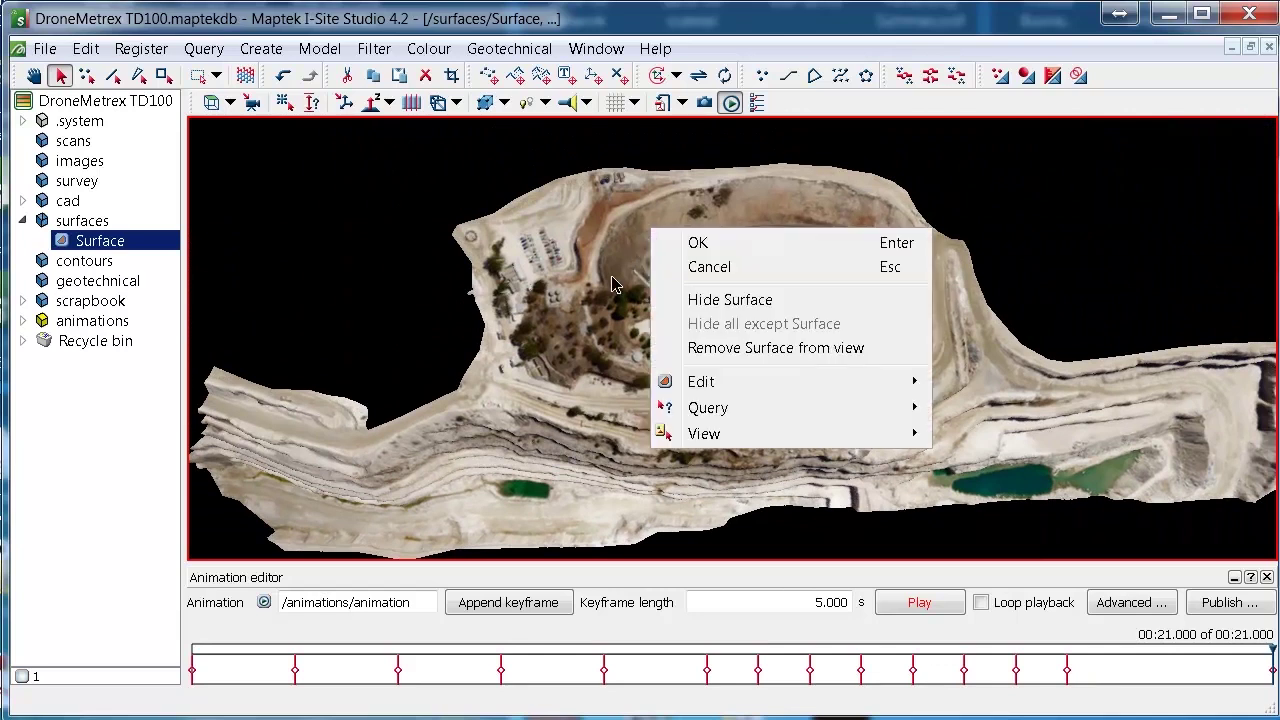
pyautogui.moveTo(706, 436)
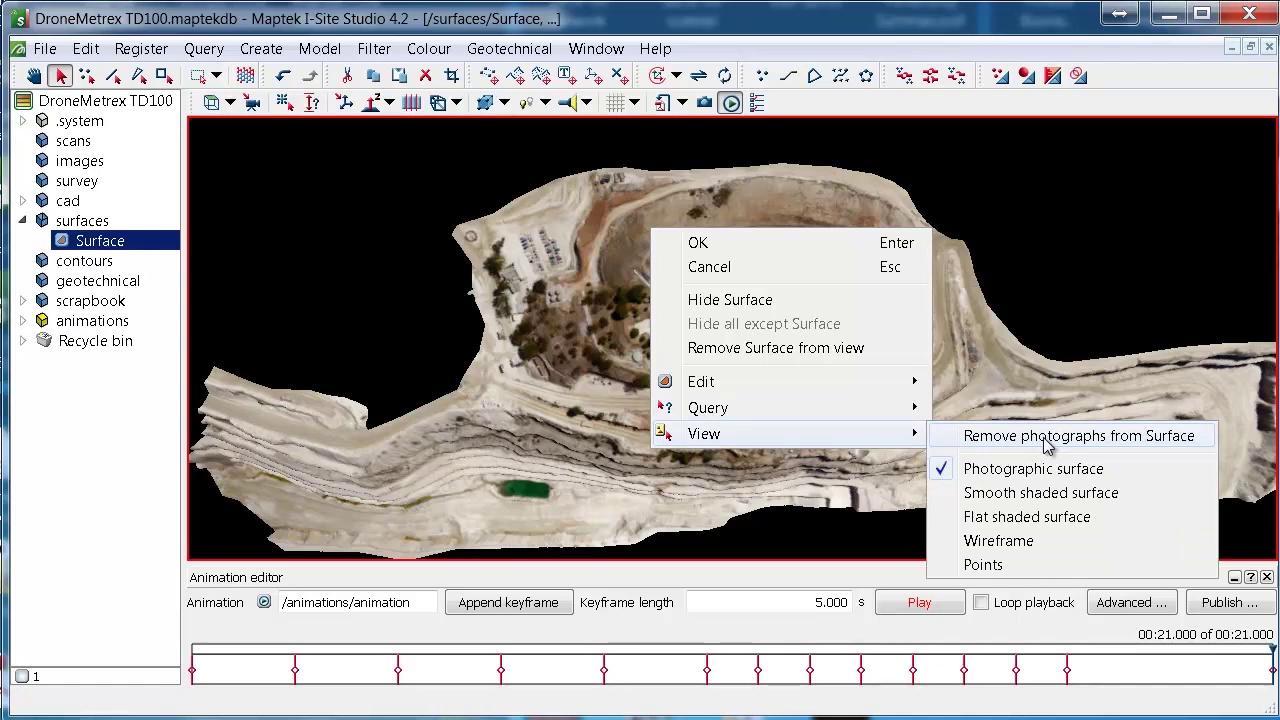
pyautogui.click(998, 32)
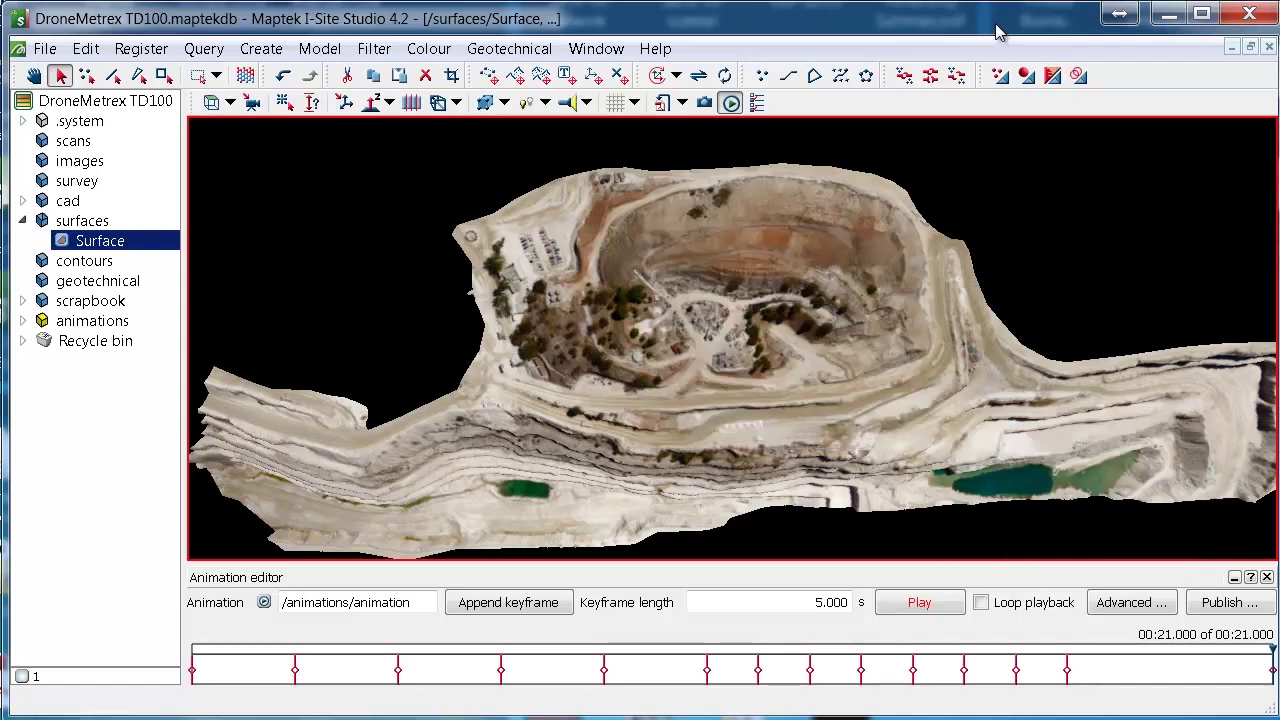